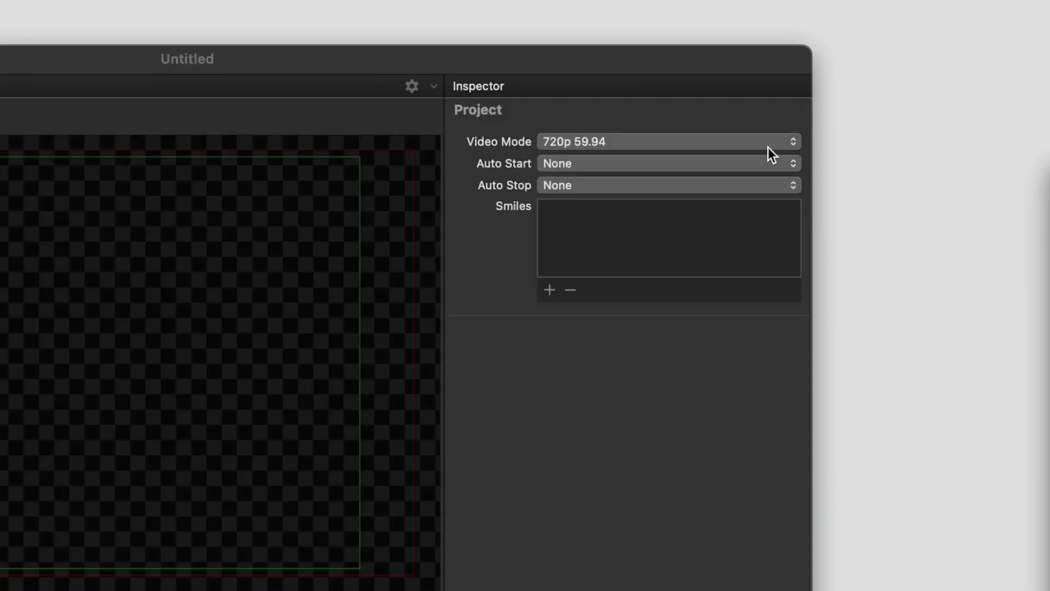
# - Choose 3840 x 2160p 30 from the project's Video Mode list
pyautogui.click(766, 144)
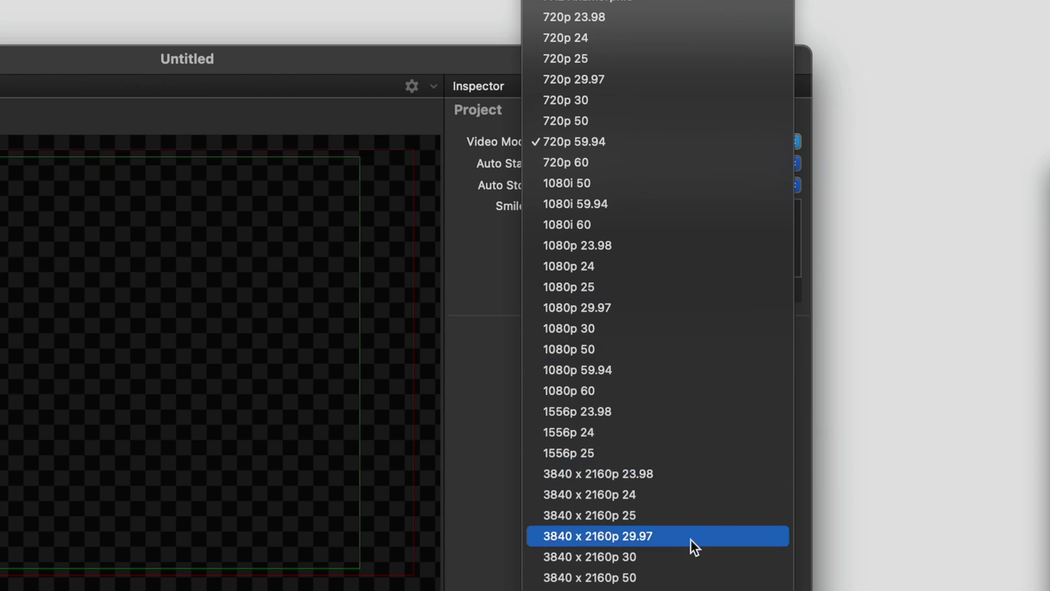
pyautogui.click(686, 554)
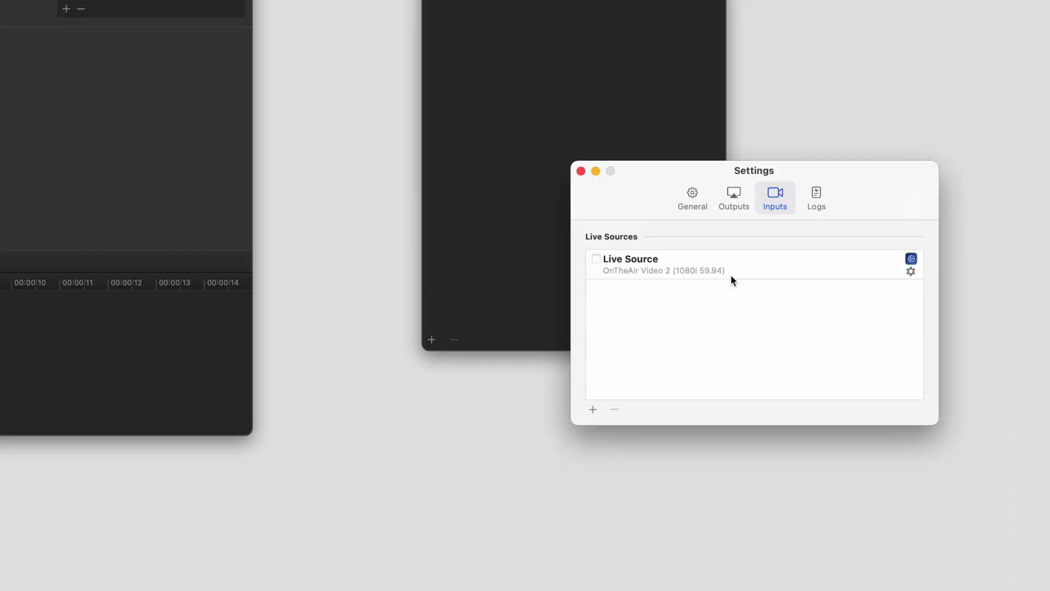
pyautogui.click(871, 283)
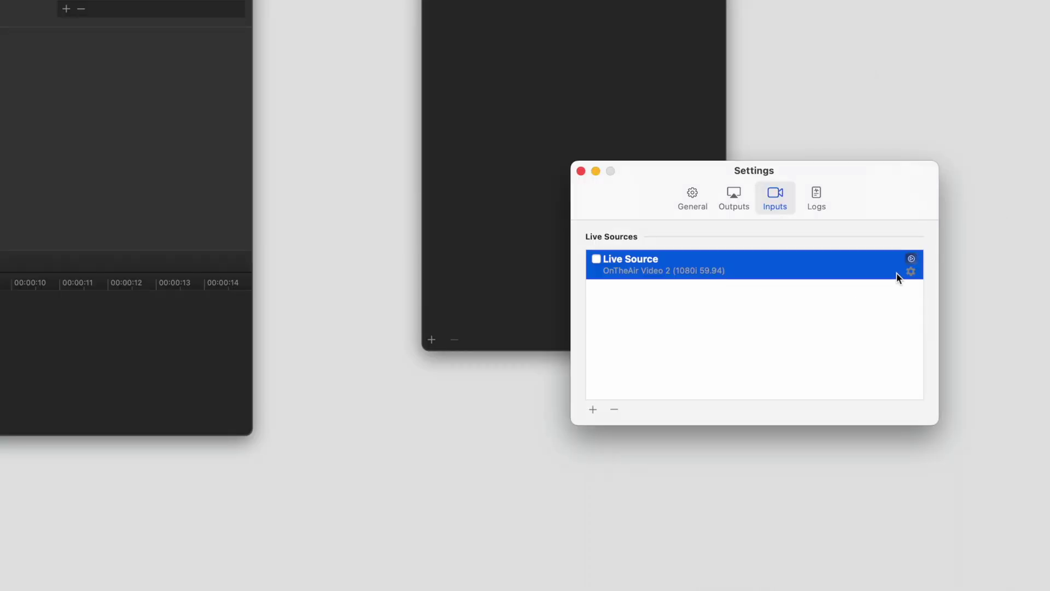
pyautogui.click(910, 271)
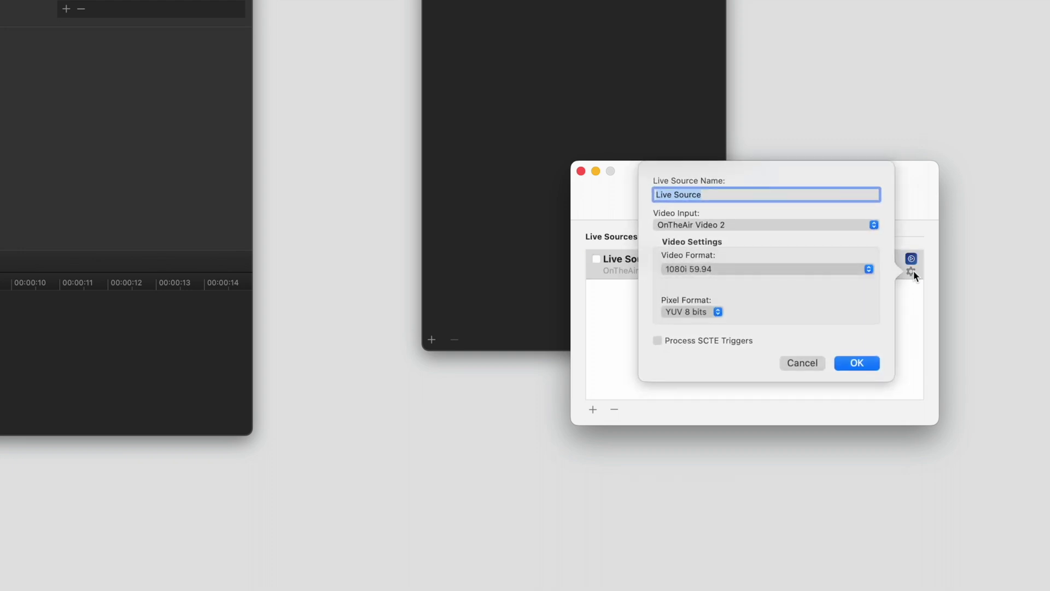
pyautogui.click(857, 362)
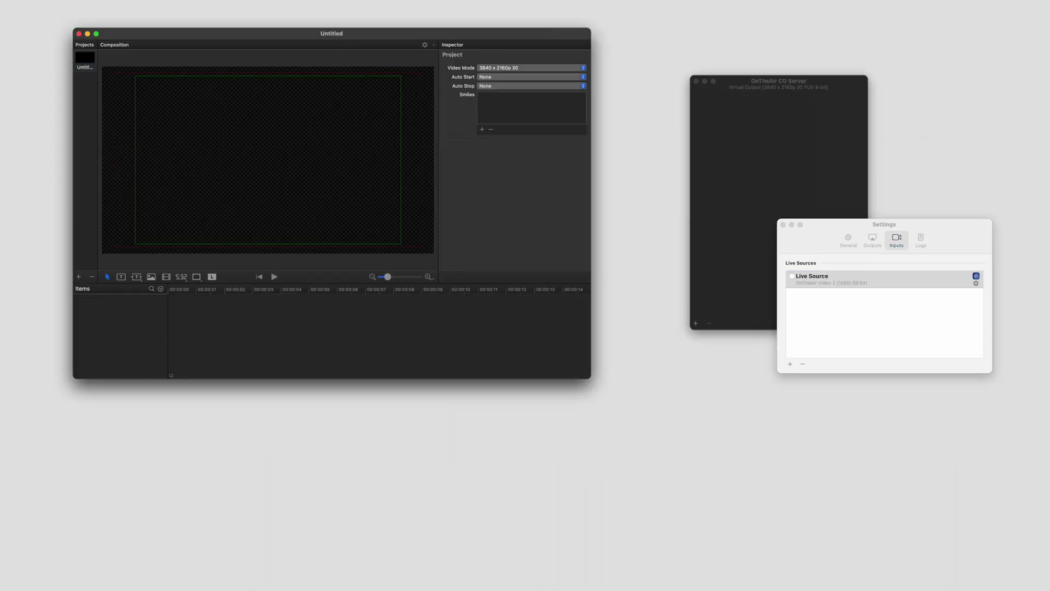
# - Add a Live Source in Designer Settings with OnTheAir Video 2 as its video input
pyautogui.click(28, 10)
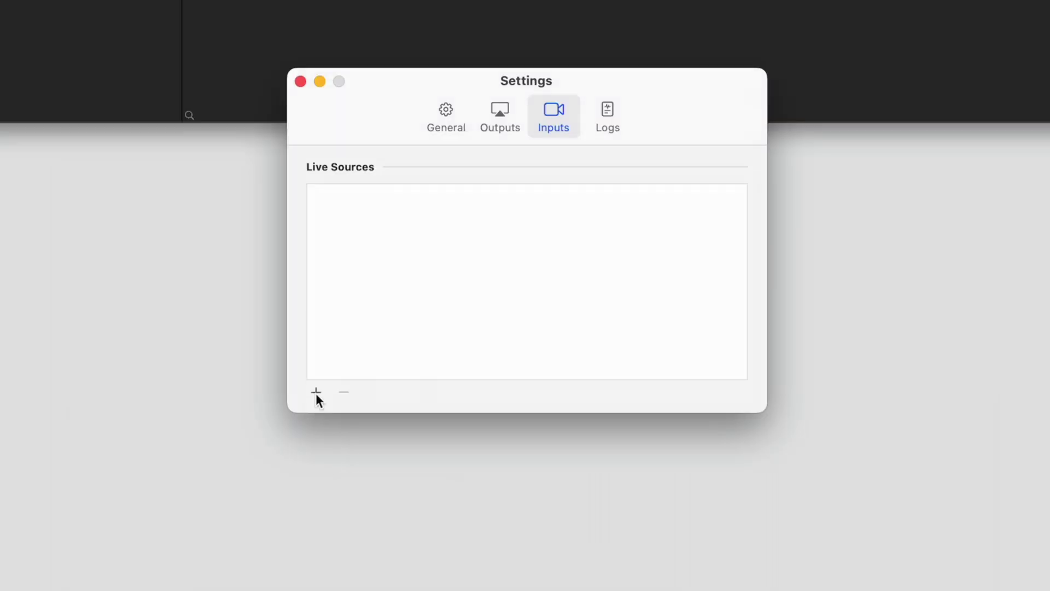
pyautogui.click(228, 499)
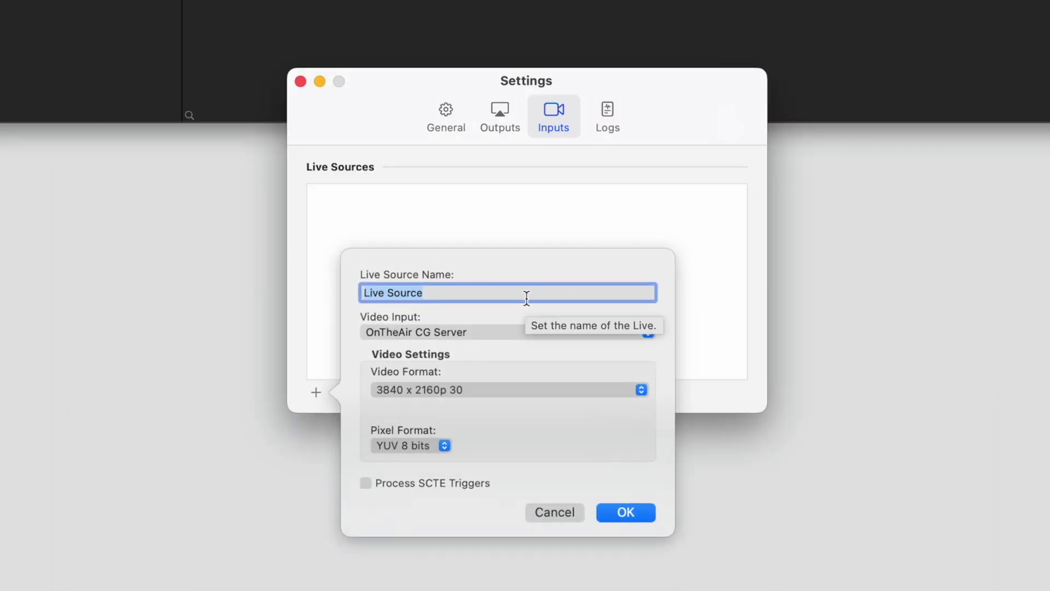
pyautogui.click(458, 335)
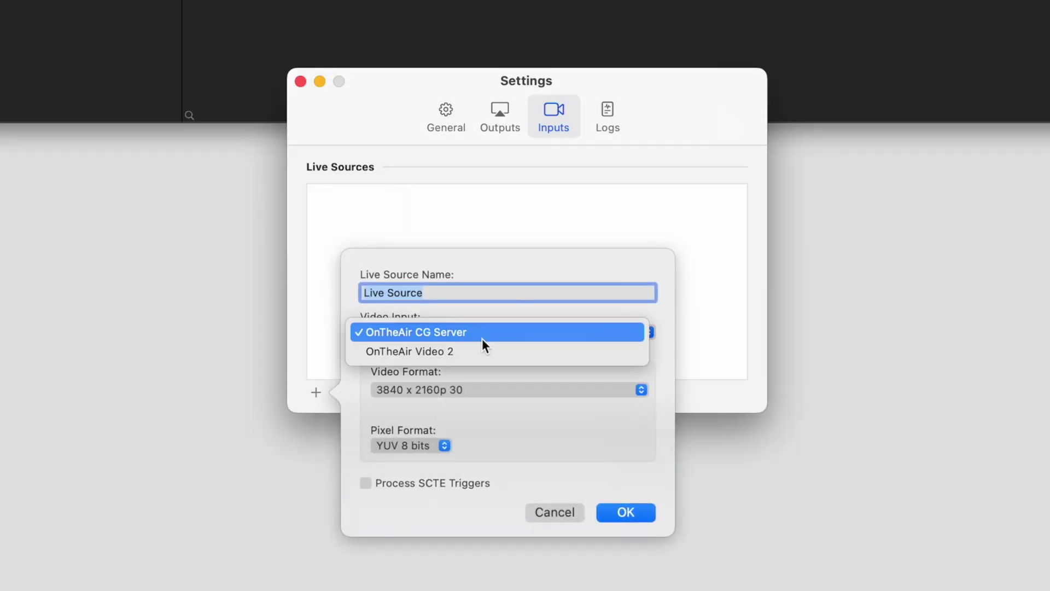
pyautogui.click(479, 353)
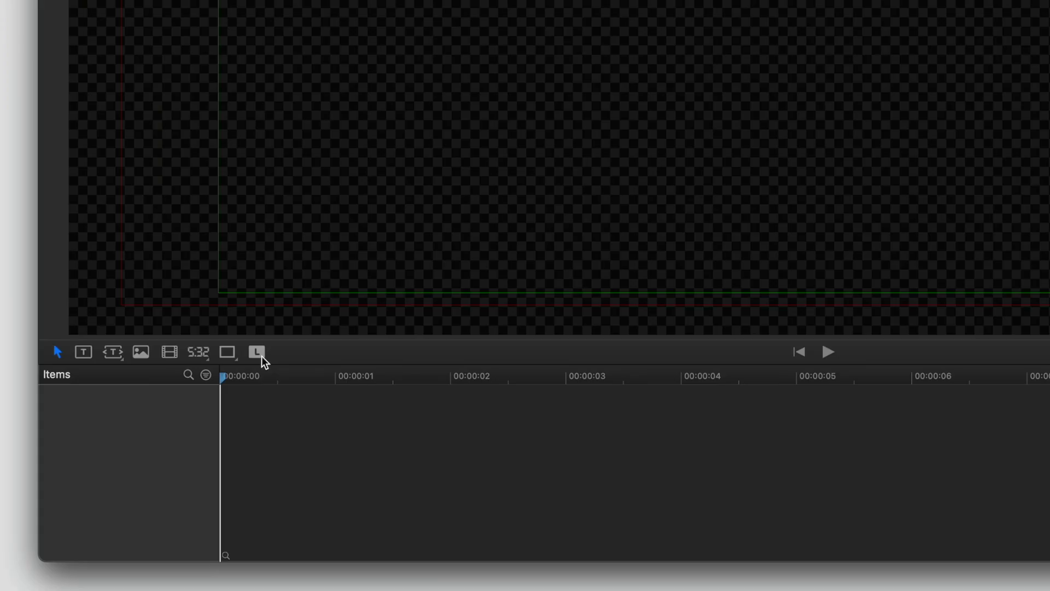
# - Add a live item, set its width to 3000, centre it horizontally and move it down
pyautogui.click(261, 356)
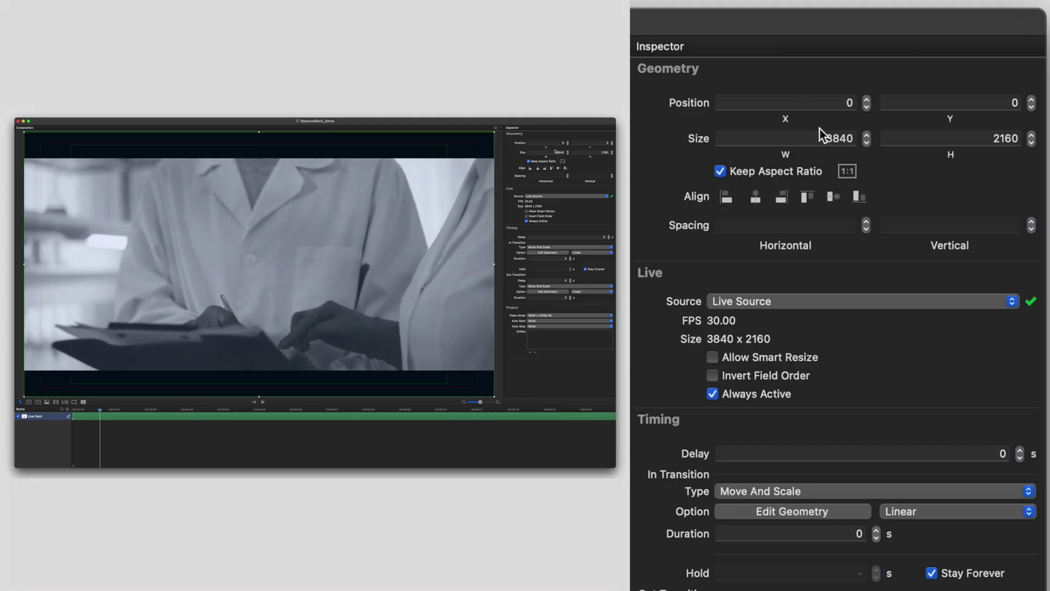
pyautogui.click(822, 139)
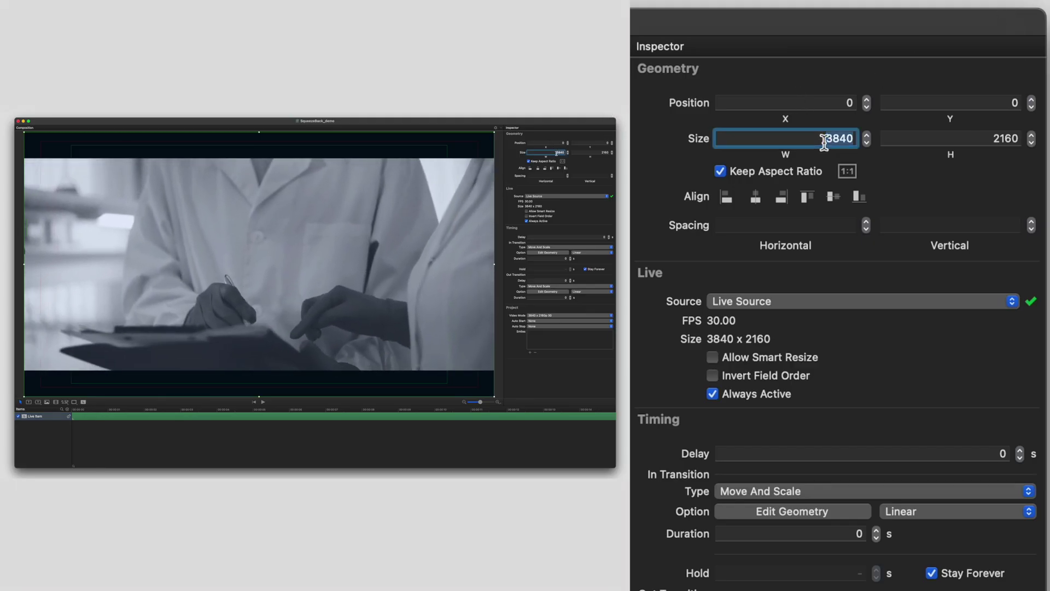
pyautogui.write('3000')
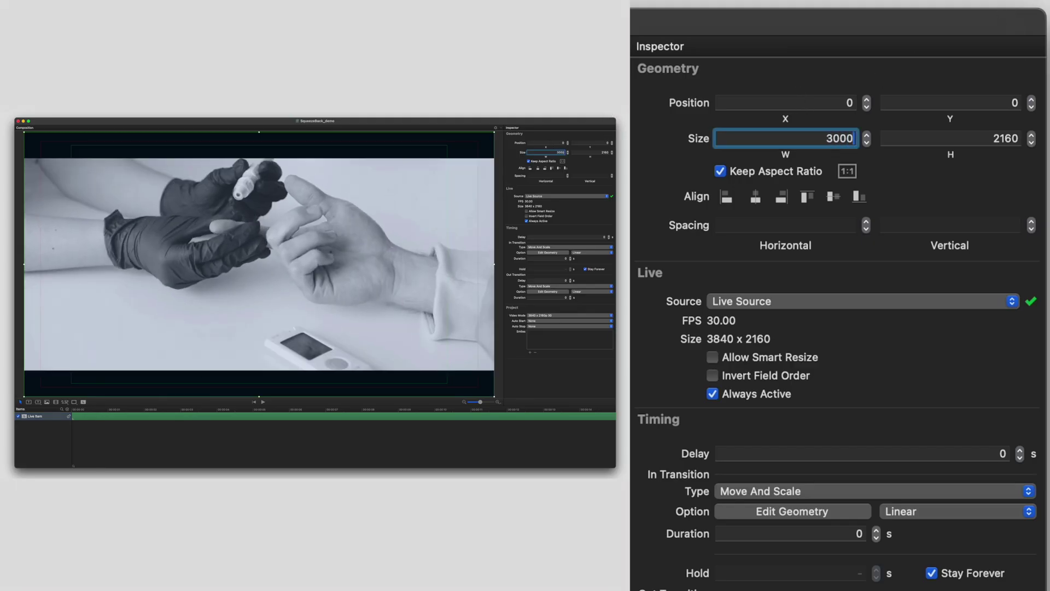
pyautogui.press('Return')
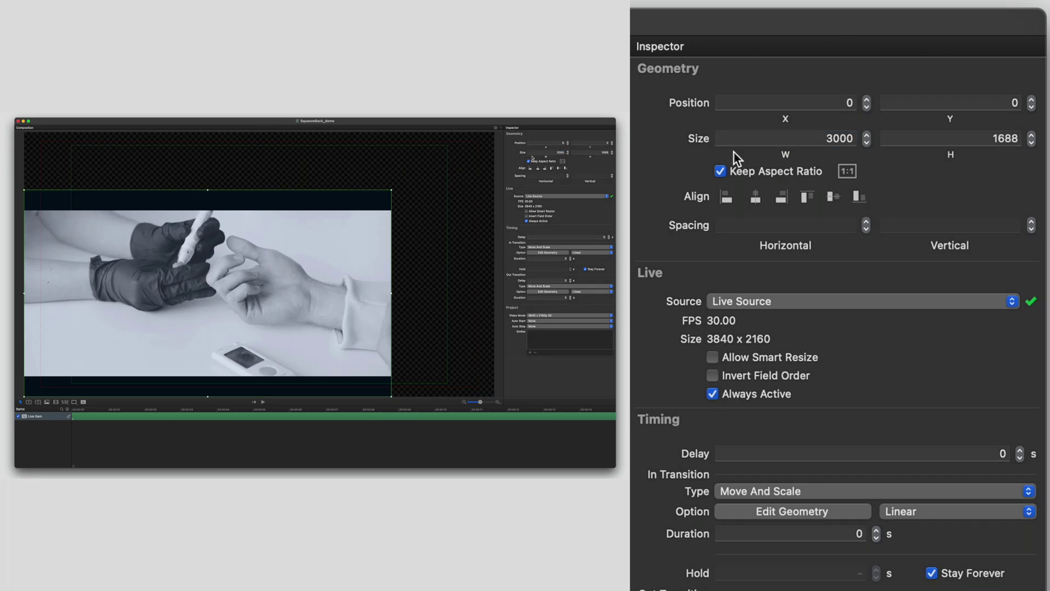
pyautogui.click(756, 198)
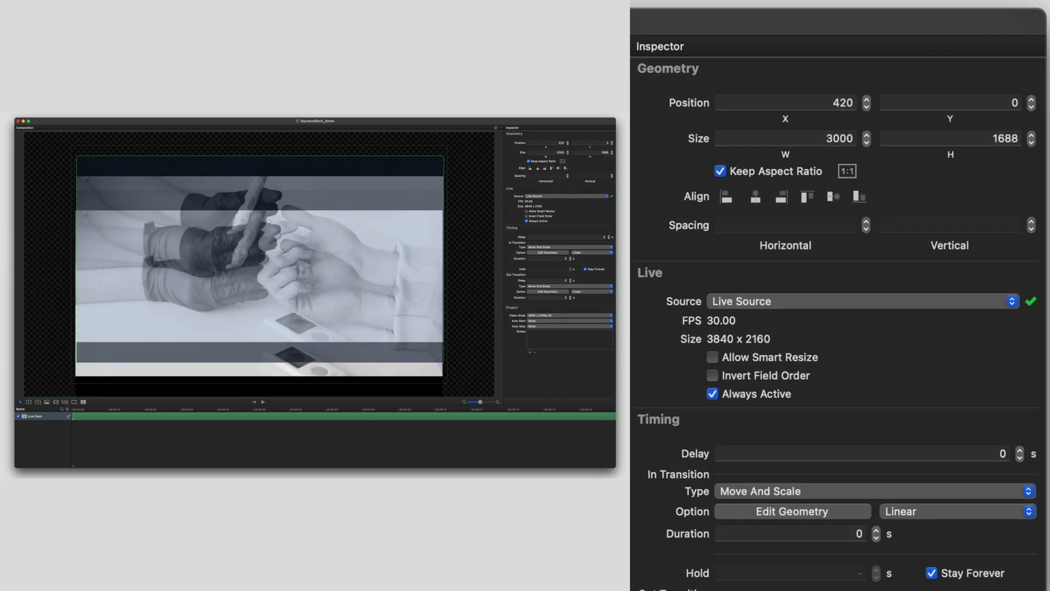
pyautogui.moveTo(268, 211); pyautogui.dragTo(268, 212)
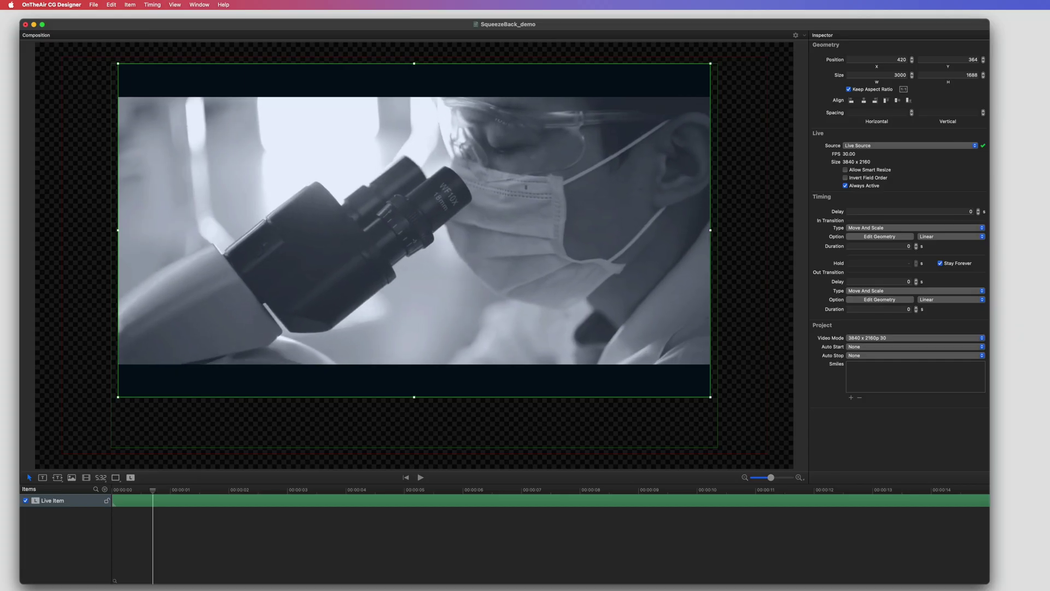
pyautogui.click(152, 4)
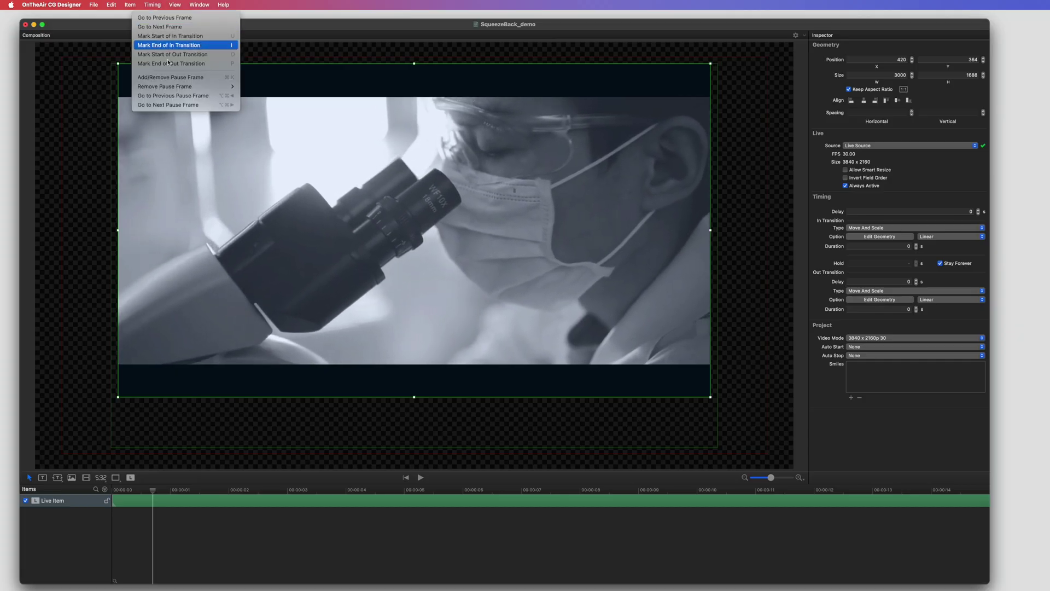
# - Insert a pause frame on the live item's timeline and drag the playhead back toward the start
pyautogui.click(207, 81)
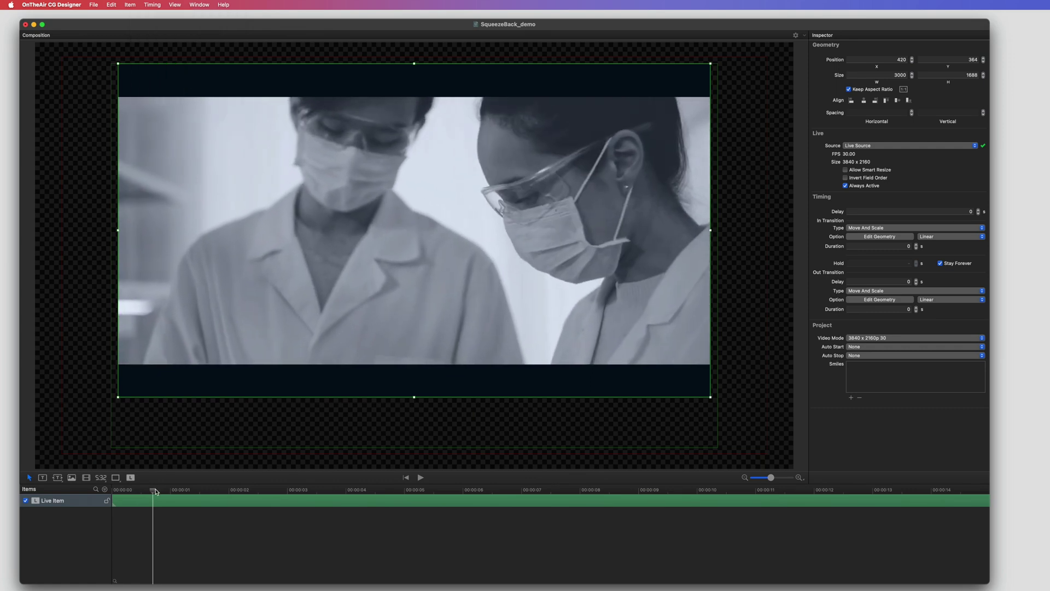
pyautogui.moveTo(153, 486); pyautogui.dragTo(113, 490)
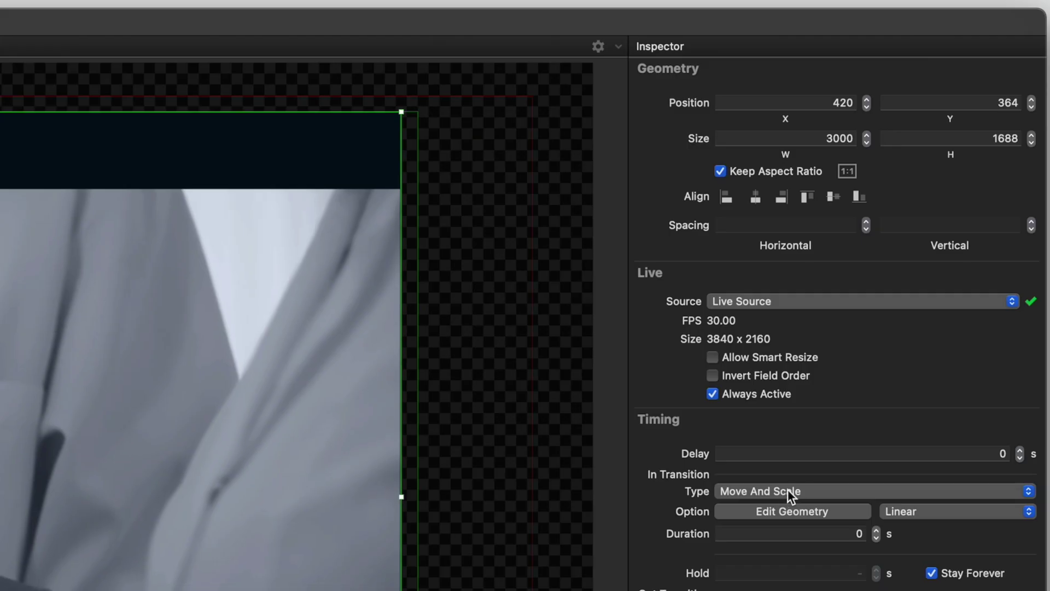
# - Keep Move And Scale as the in transition, starting at 3840 width and position 0, 0
pyautogui.click(886, 229)
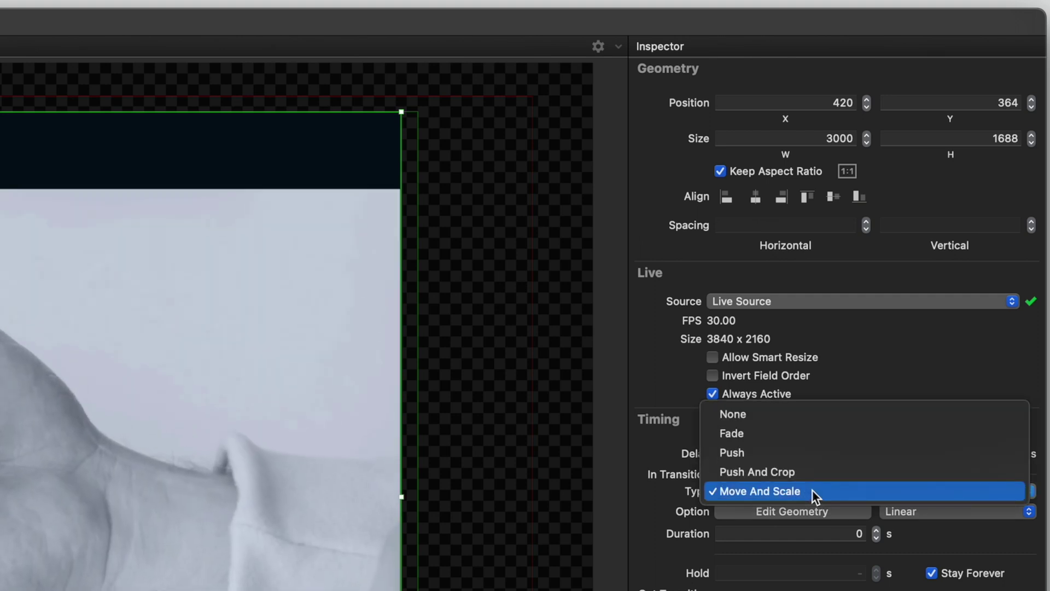
pyautogui.click(812, 490)
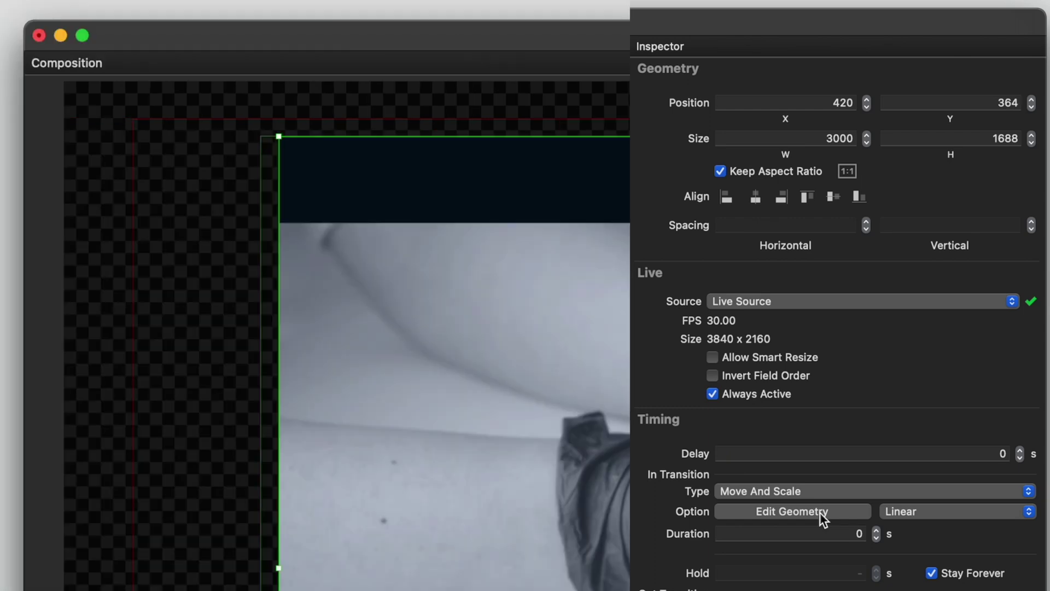
pyautogui.click(819, 512)
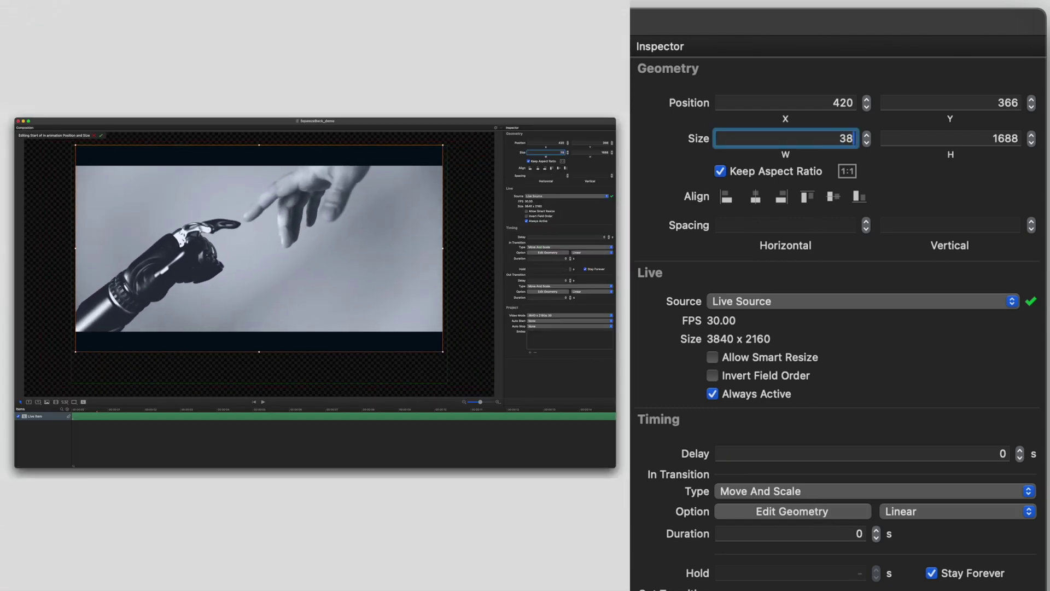
pyautogui.press('Return')
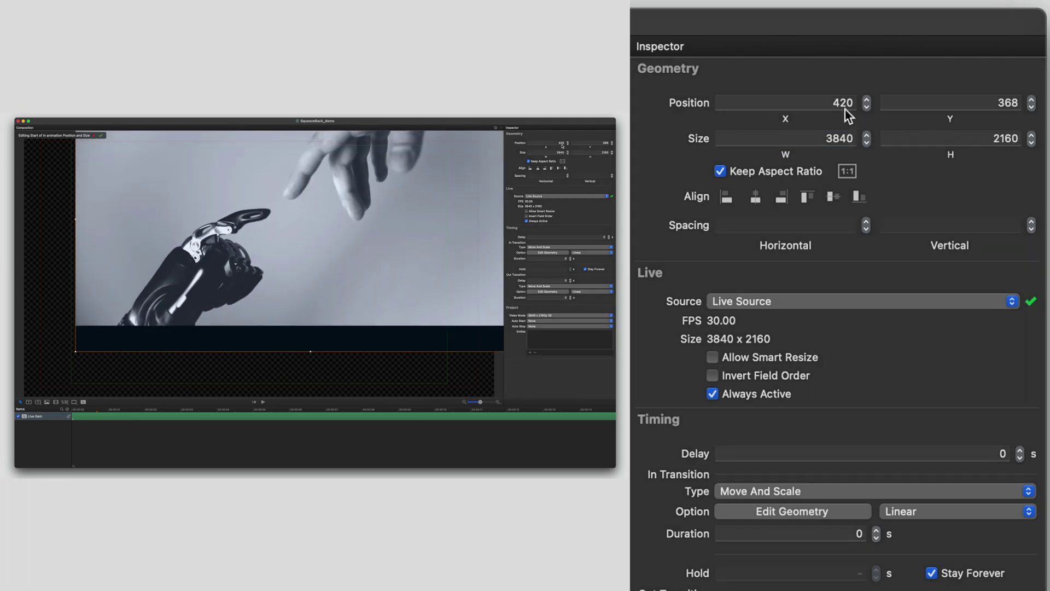
pyautogui.click(821, 102)
pyautogui.write('0')
pyautogui.press('Tab')
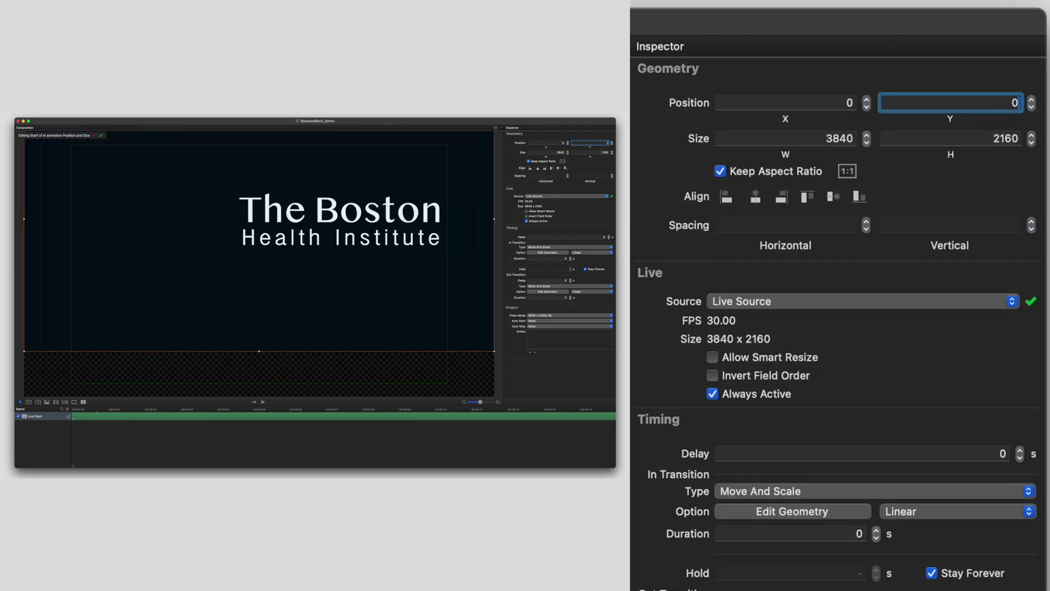
pyautogui.press('Tab')
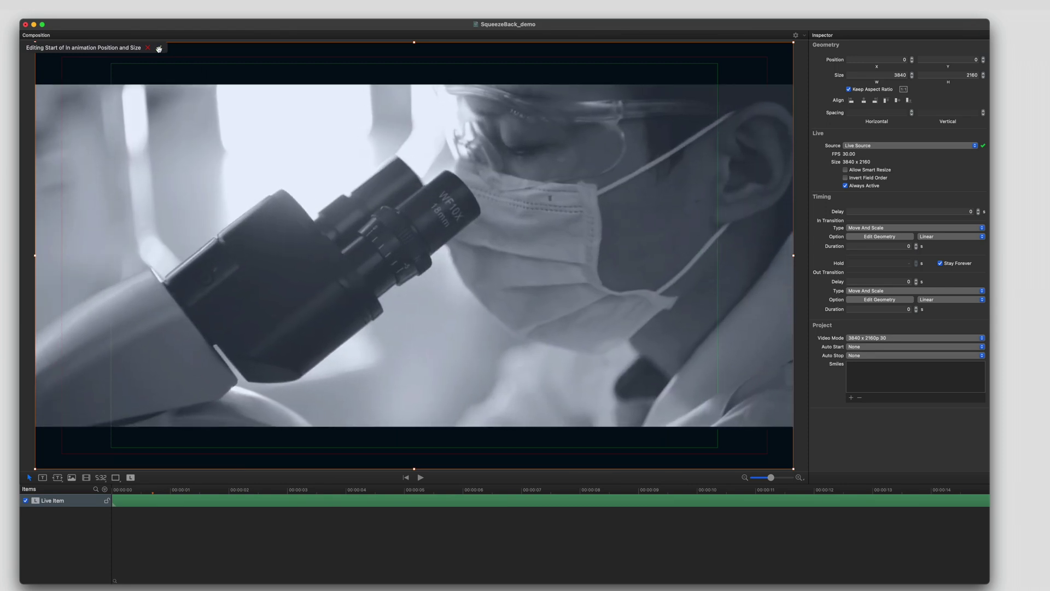
pyautogui.click(159, 49)
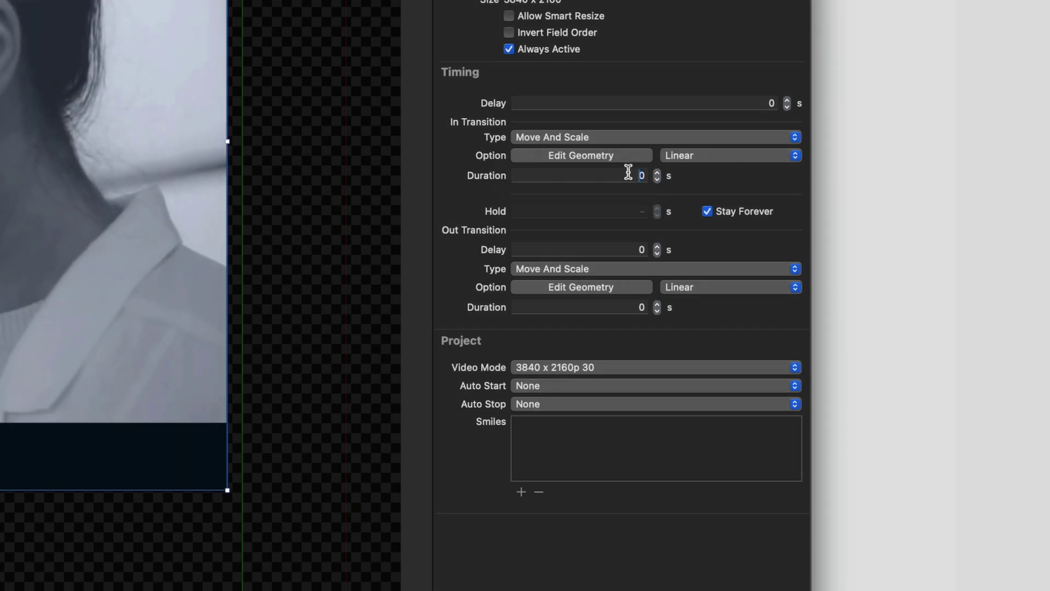
# - Set the In Transition Duration to 0.6 seconds and preview the squeeze-in
pyautogui.doubleClick(628, 175)
pyautogui.write('0.6')
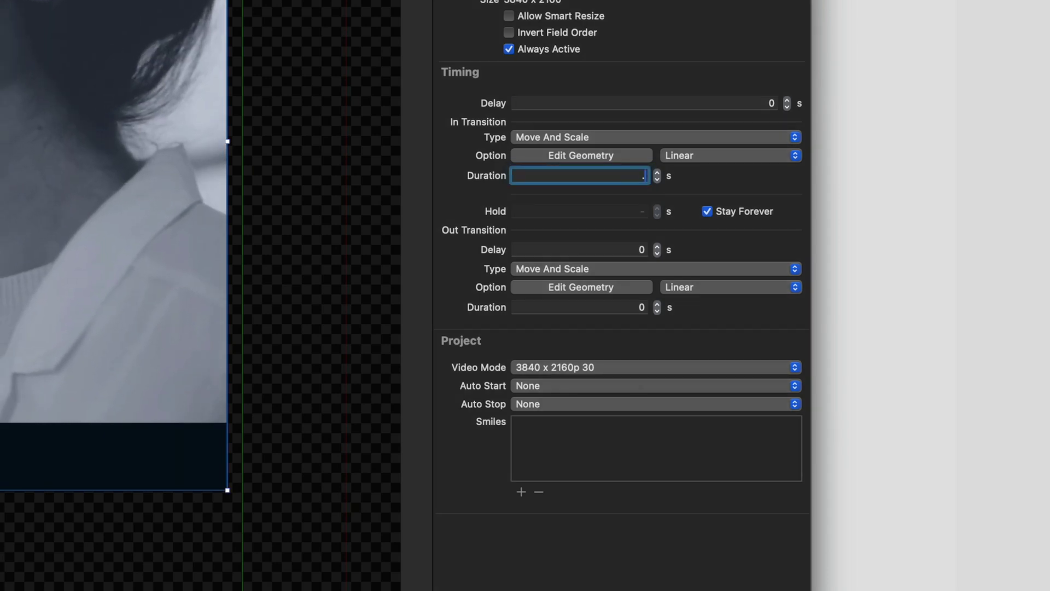
pyautogui.press('Return')
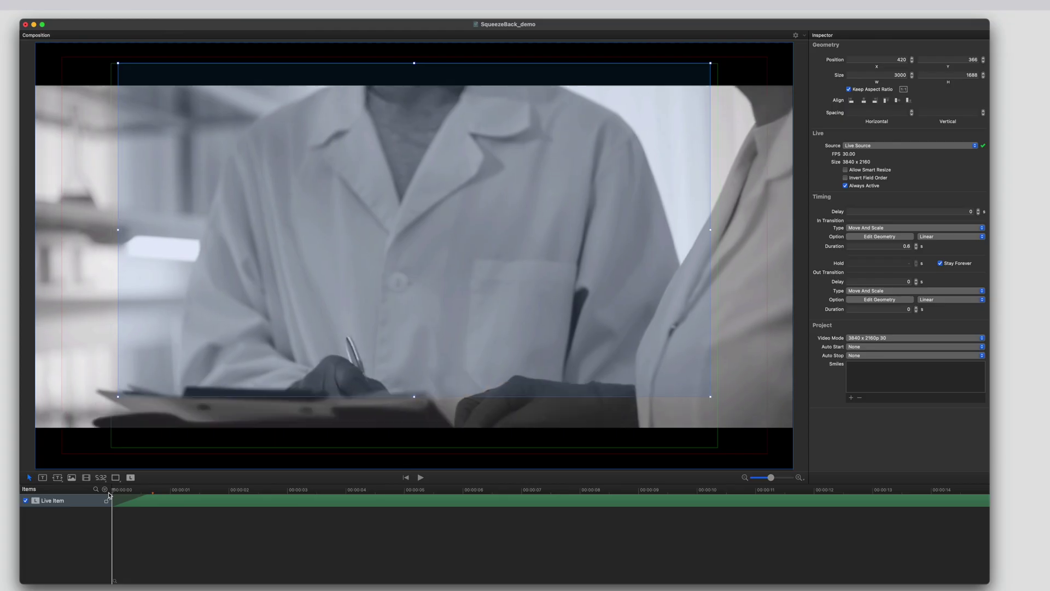
pyautogui.press('space')
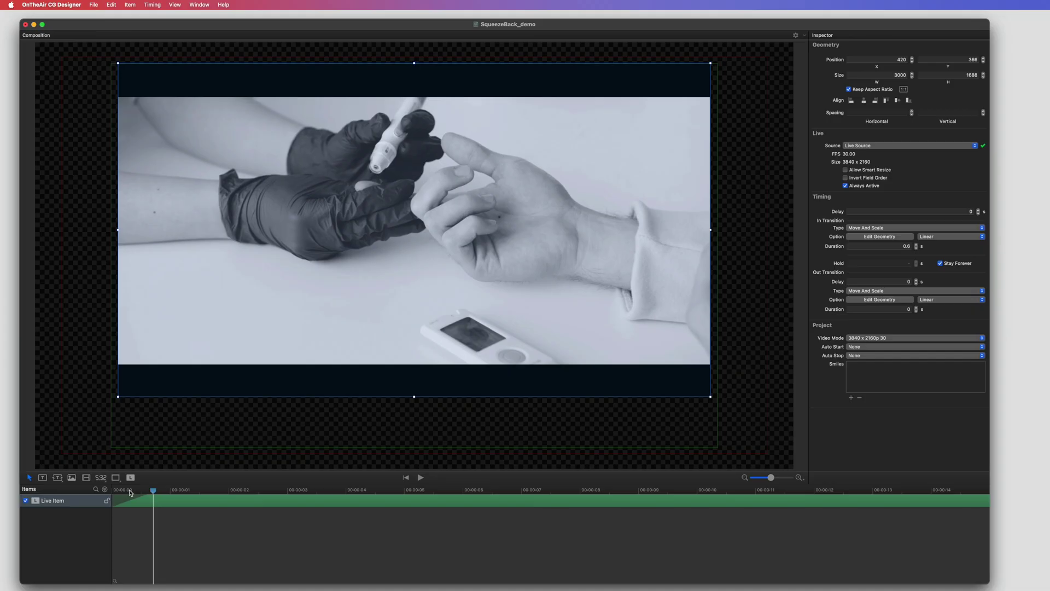
pyautogui.moveTo(153, 492); pyautogui.dragTo(110, 492)
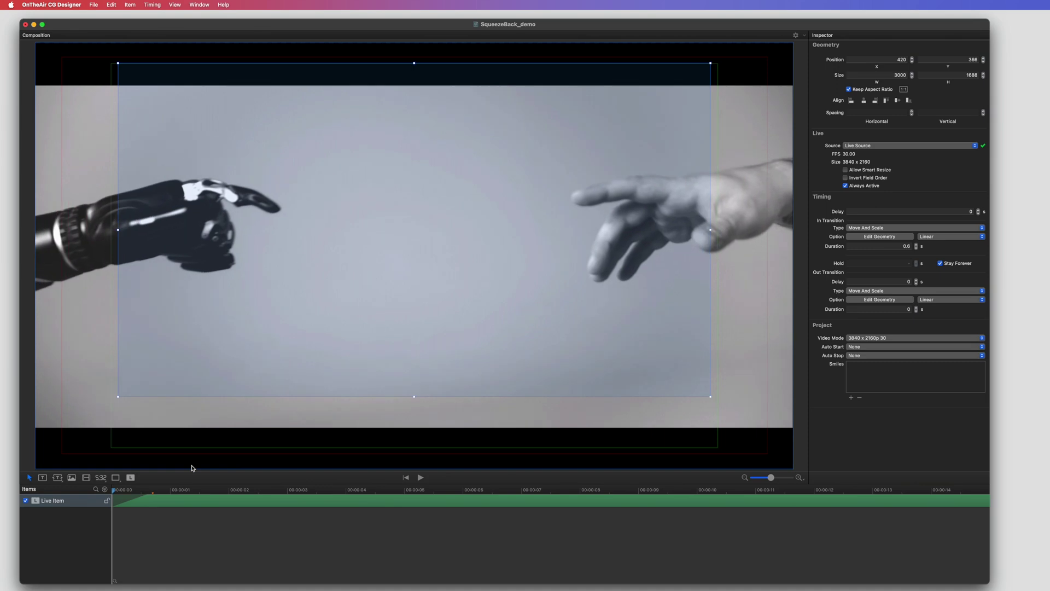
# - Add a pause frame from the Timing menu and move the playhead to about one second
pyautogui.click(152, 4)
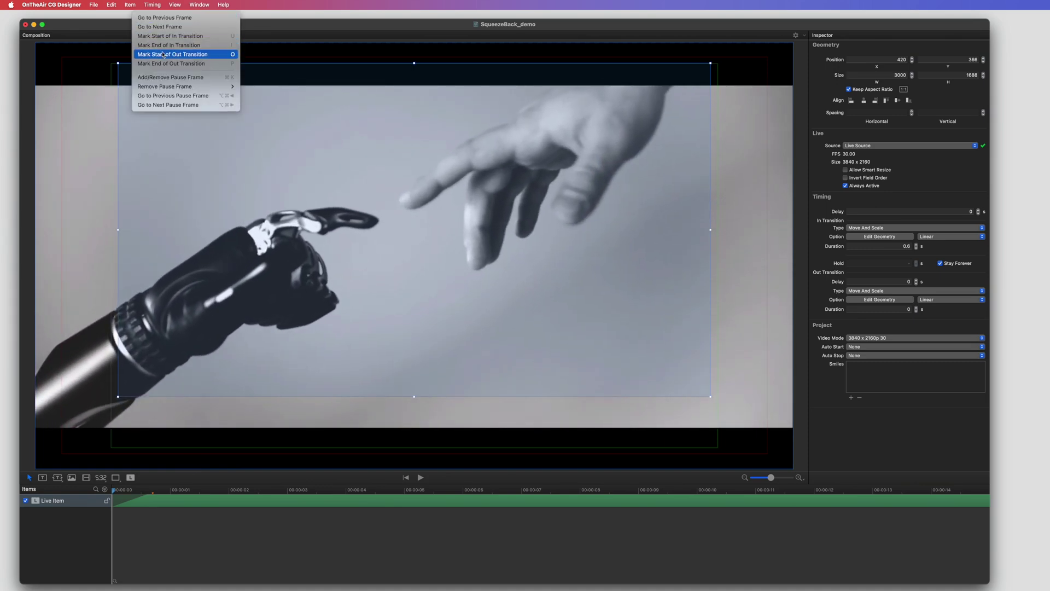
pyautogui.click(168, 77)
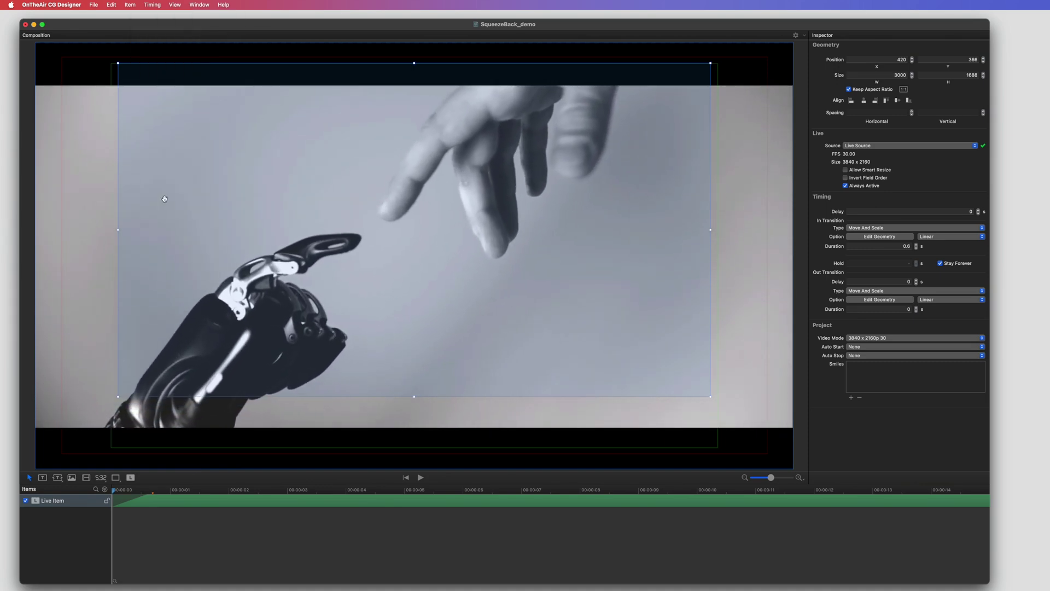
pyautogui.click(169, 490)
pyautogui.moveTo(170, 491); pyautogui.dragTo(172, 492)
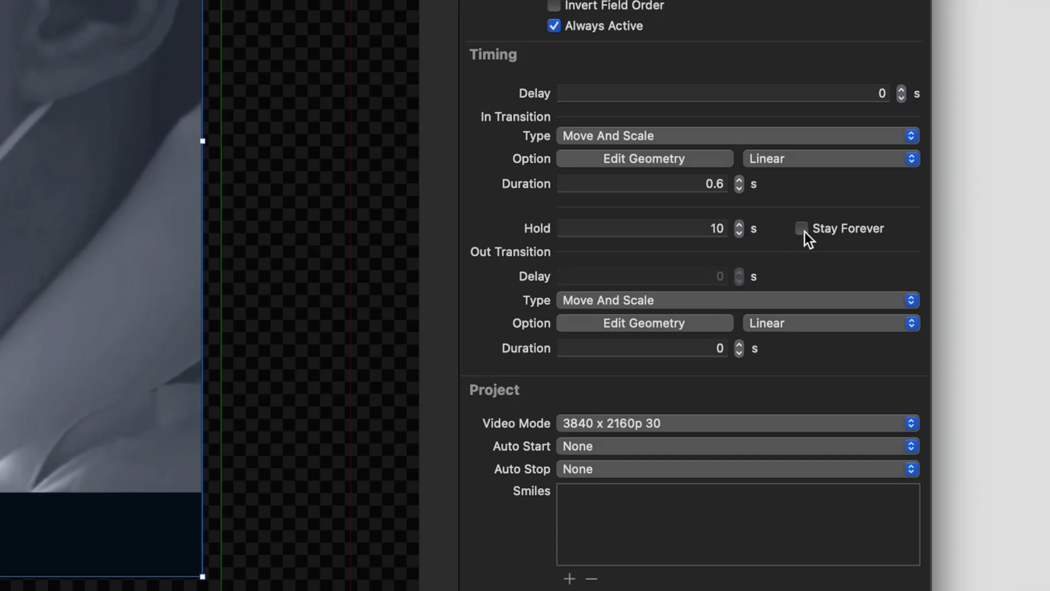
# - Change the live item's Hold value from 10 to 0.3 seconds
pyautogui.click(740, 234)
pyautogui.click(740, 234)
pyautogui.click(740, 233)
pyautogui.click(714, 229)
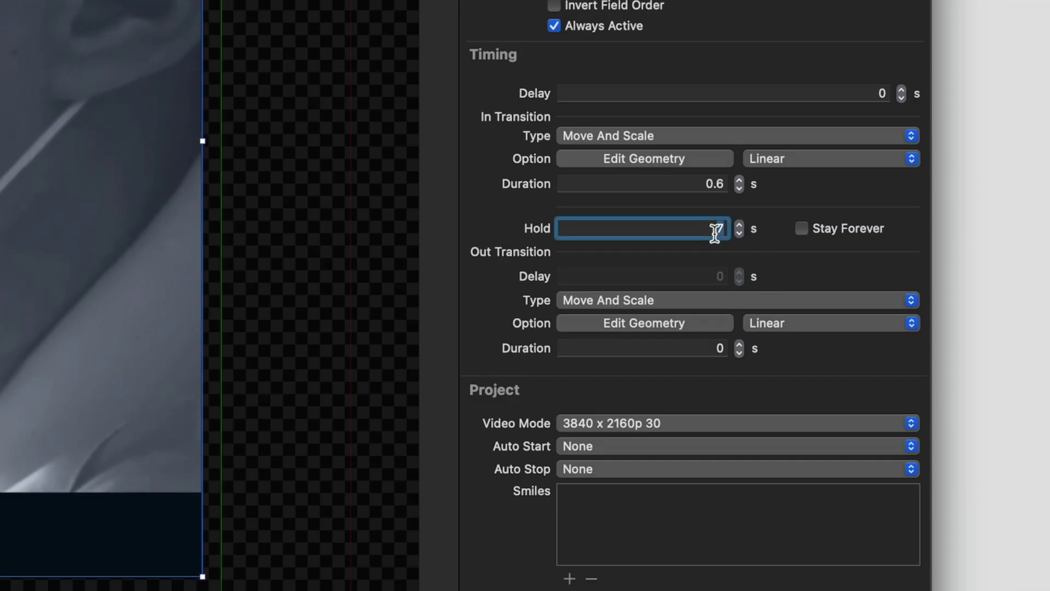
pyautogui.write('.')
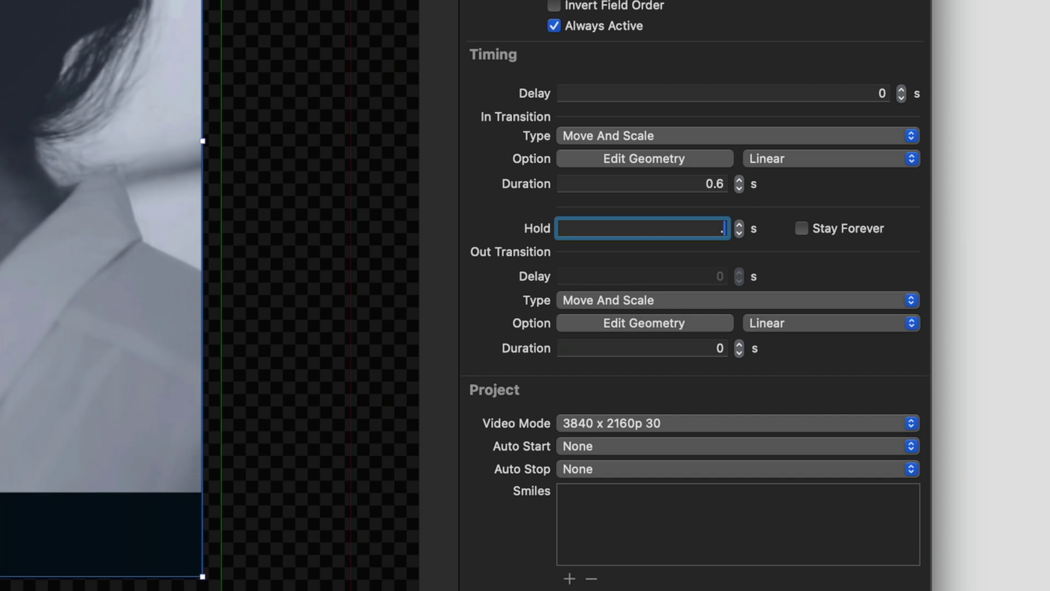
pyautogui.write('3')
pyautogui.press('Return')
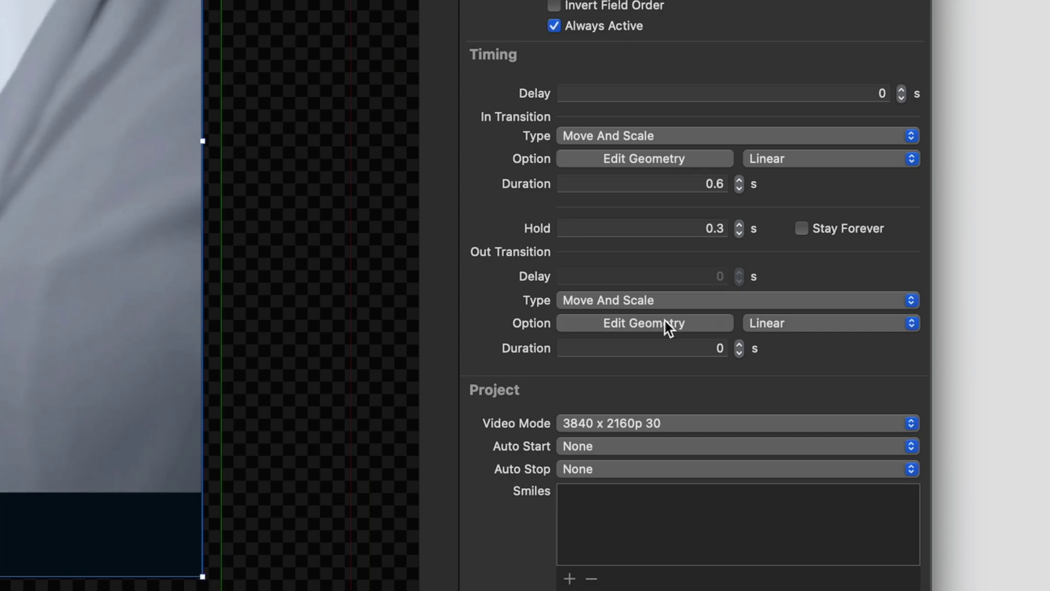
# - Set the out transition's end geometry to width 3840 at position X 0, Y 0
pyautogui.click(664, 320)
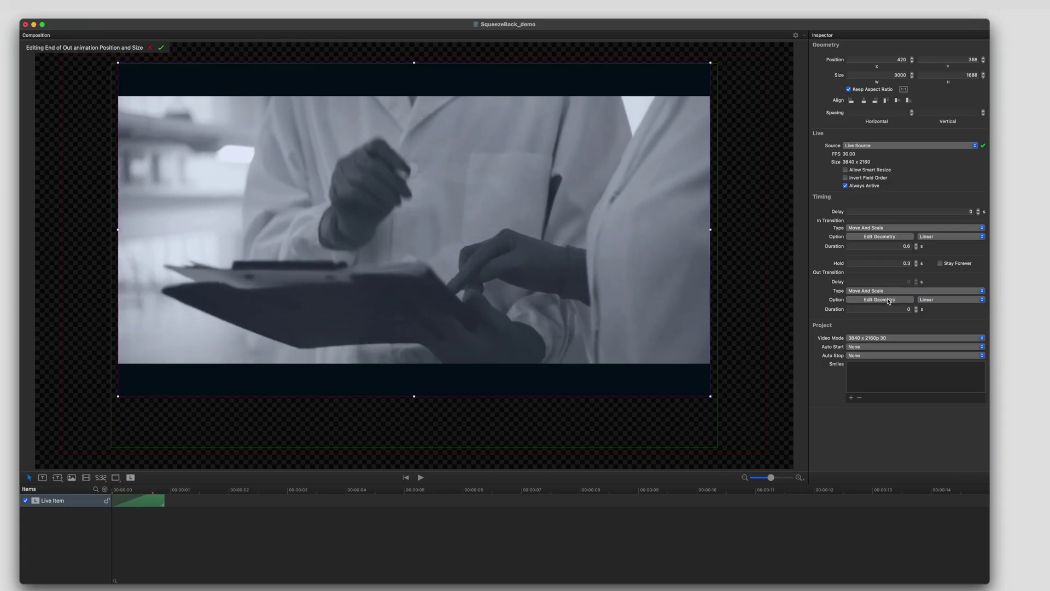
pyautogui.doubleClick(892, 75)
pyautogui.write('3')
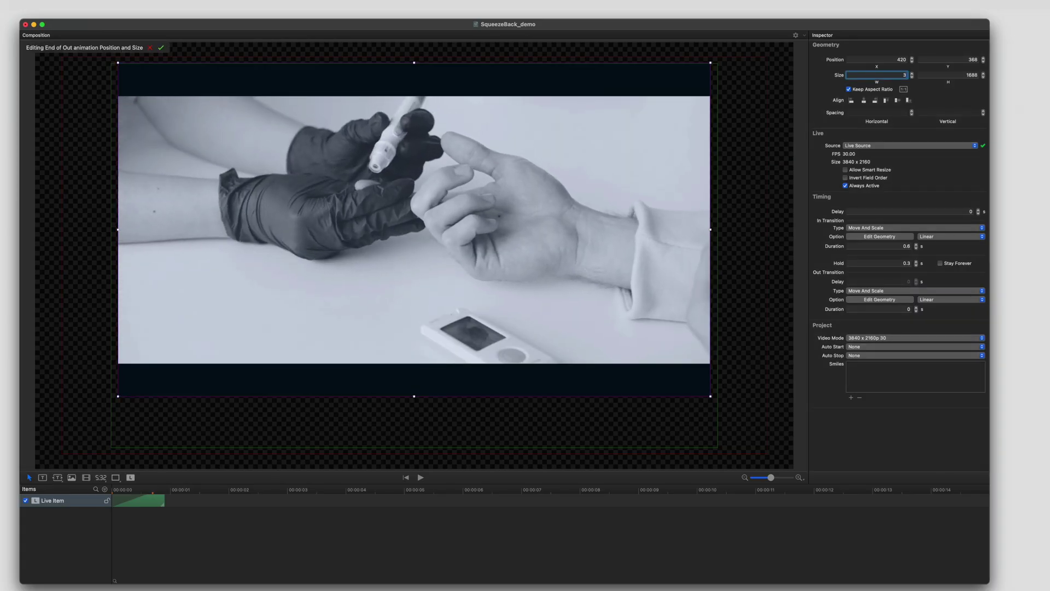
pyautogui.write('840')
pyautogui.press('Tab')
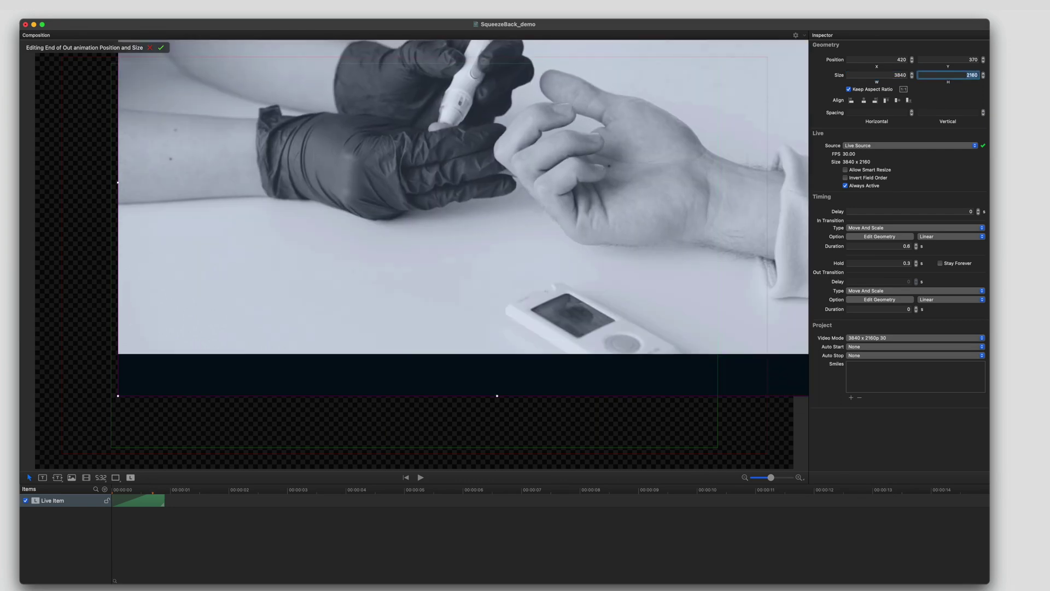
pyautogui.click(877, 59)
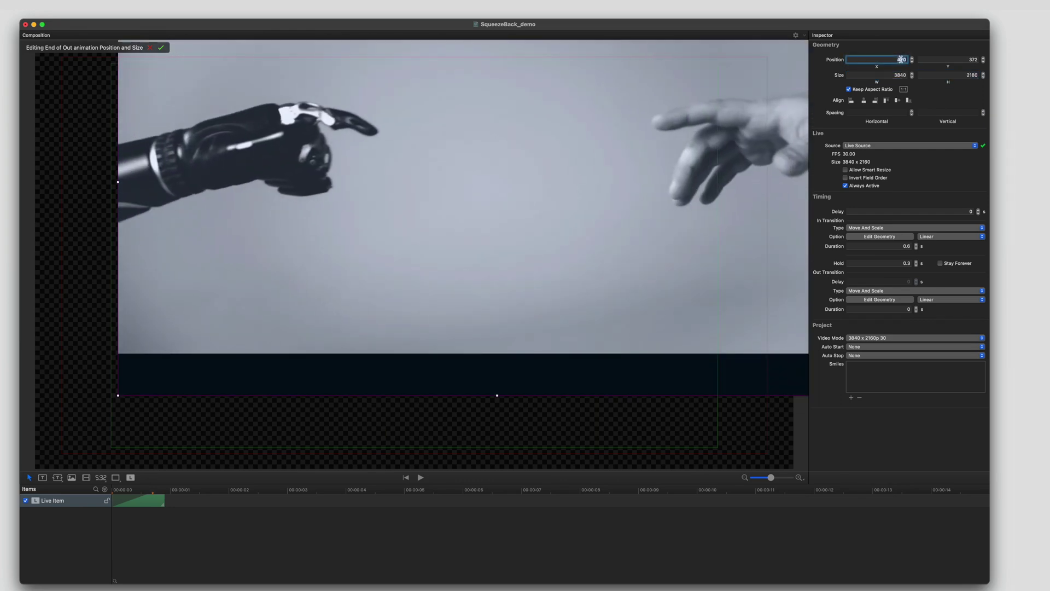
pyautogui.write('0')
pyautogui.press('Tab')
pyautogui.write('0')
pyautogui.press('Return')
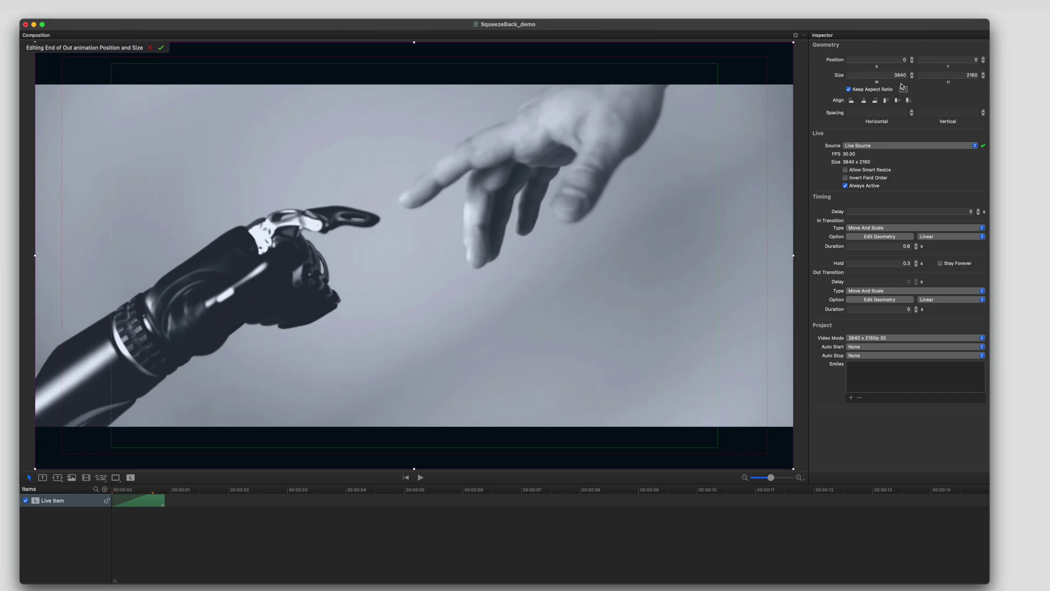
pyautogui.click(161, 48)
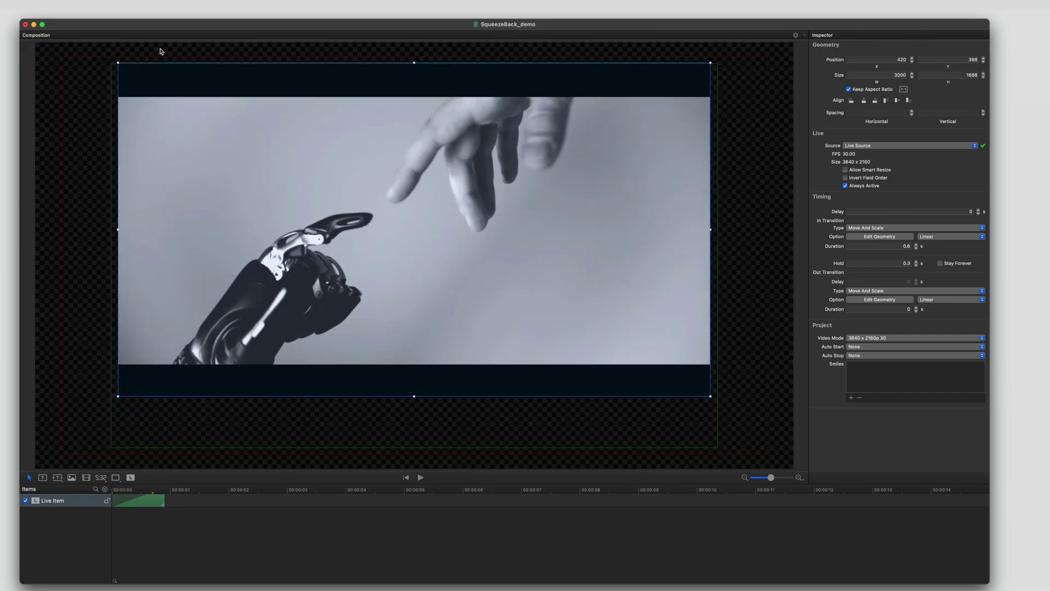
# - Set the Out Transition Duration to 0.6 seconds and play the squeeze-back preview
pyautogui.click(902, 311)
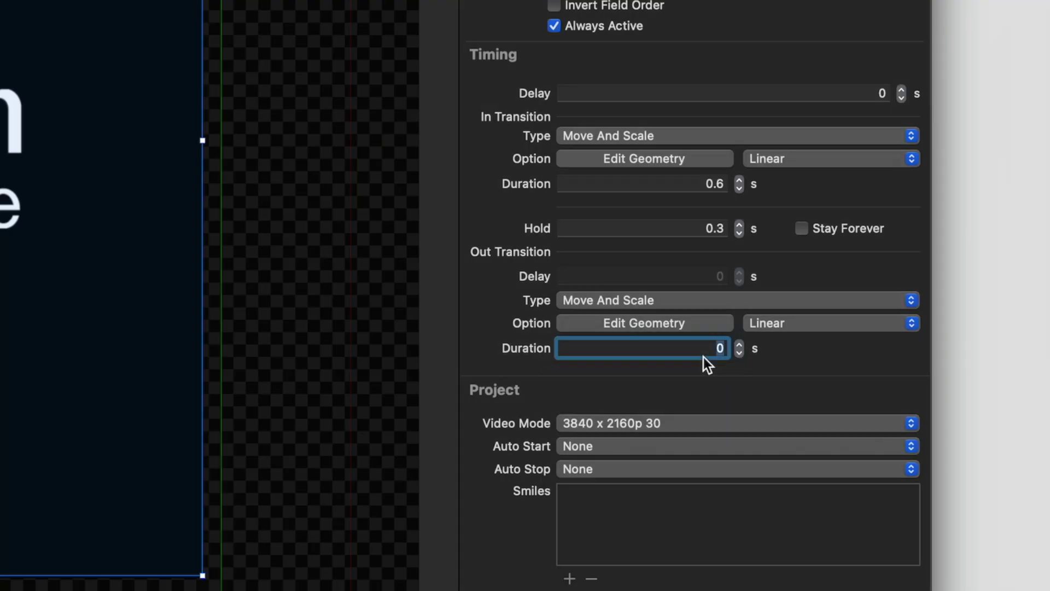
pyautogui.write('.6')
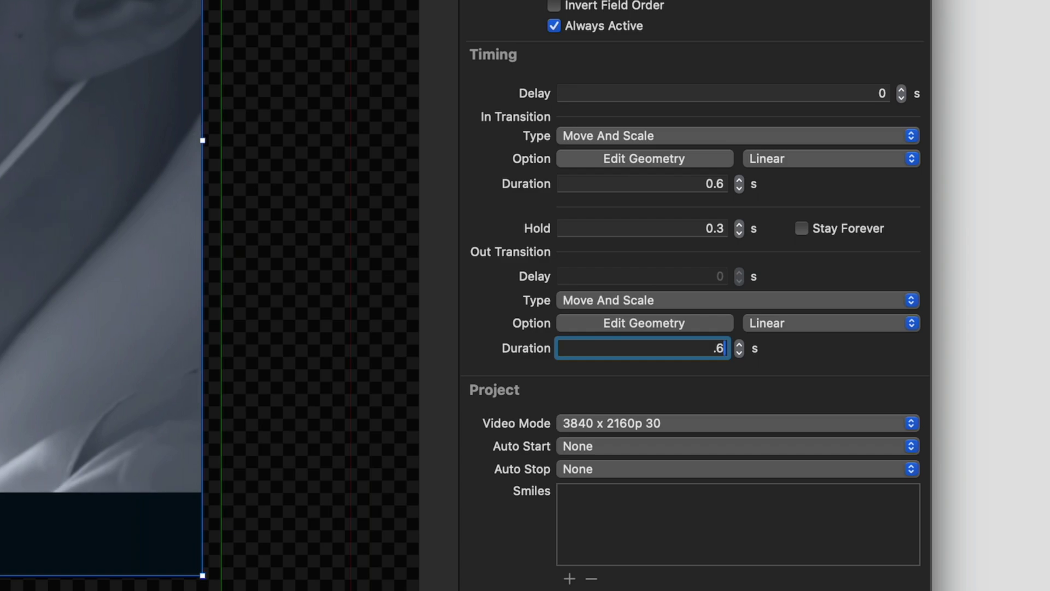
pyautogui.press('Return')
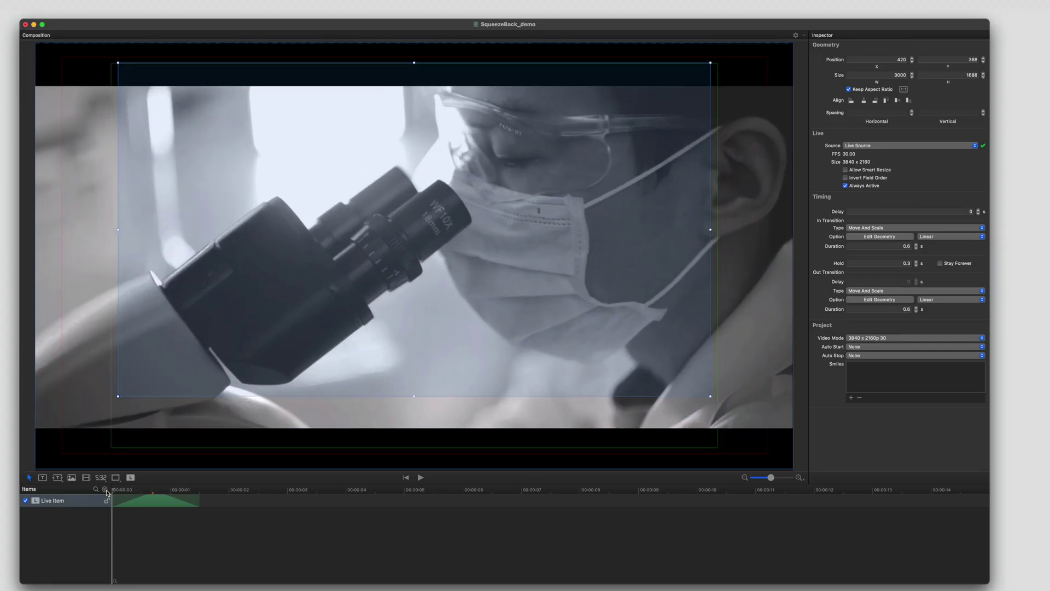
pyautogui.press('space')
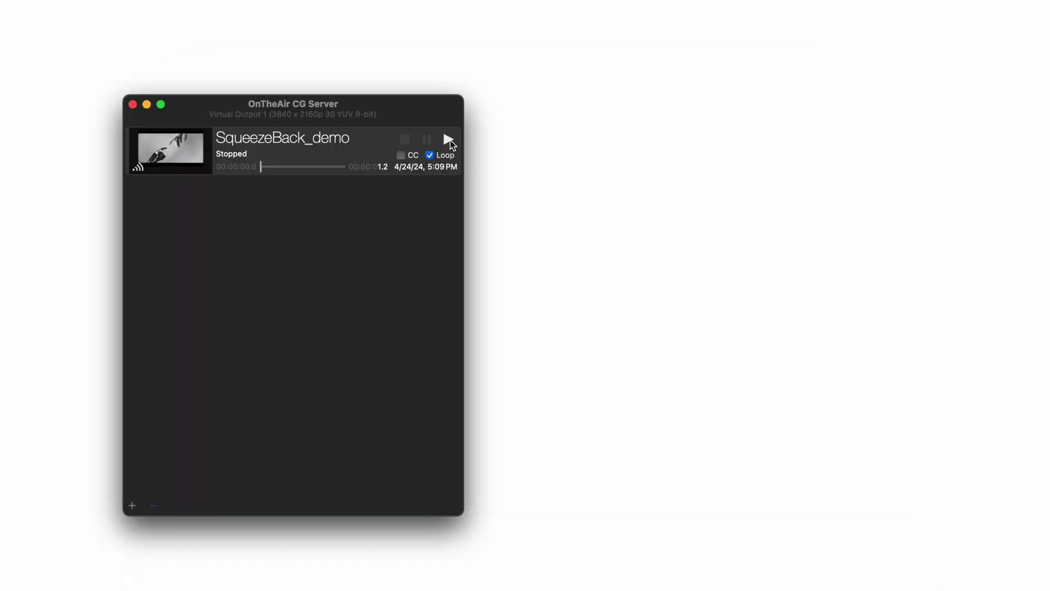
# - Play SqueezeBack_demo through both pauses: squeeze into the box, then return to full frame
pyautogui.click(450, 141)
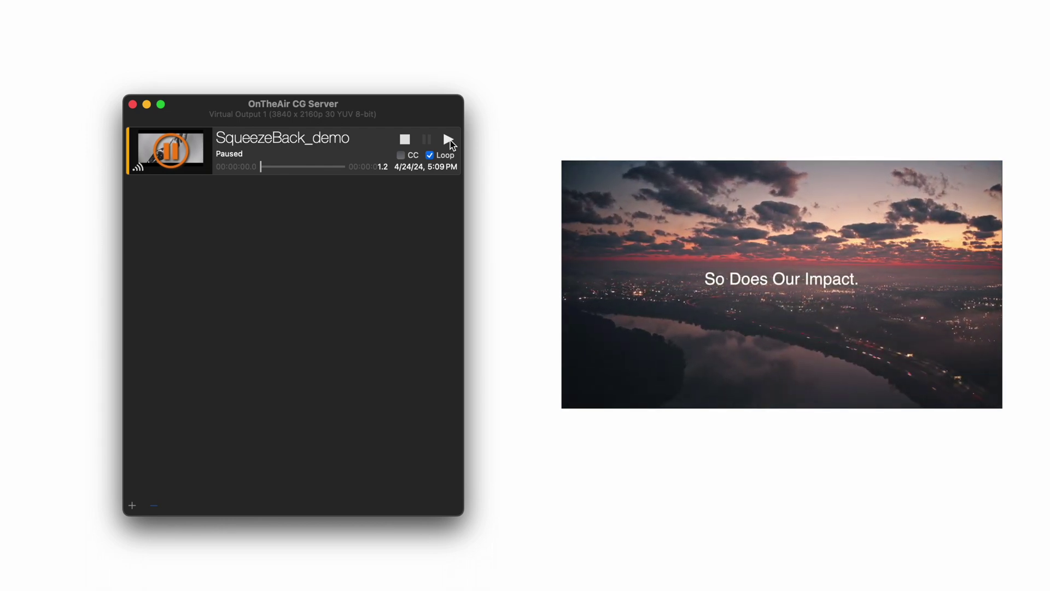
pyautogui.click(449, 140)
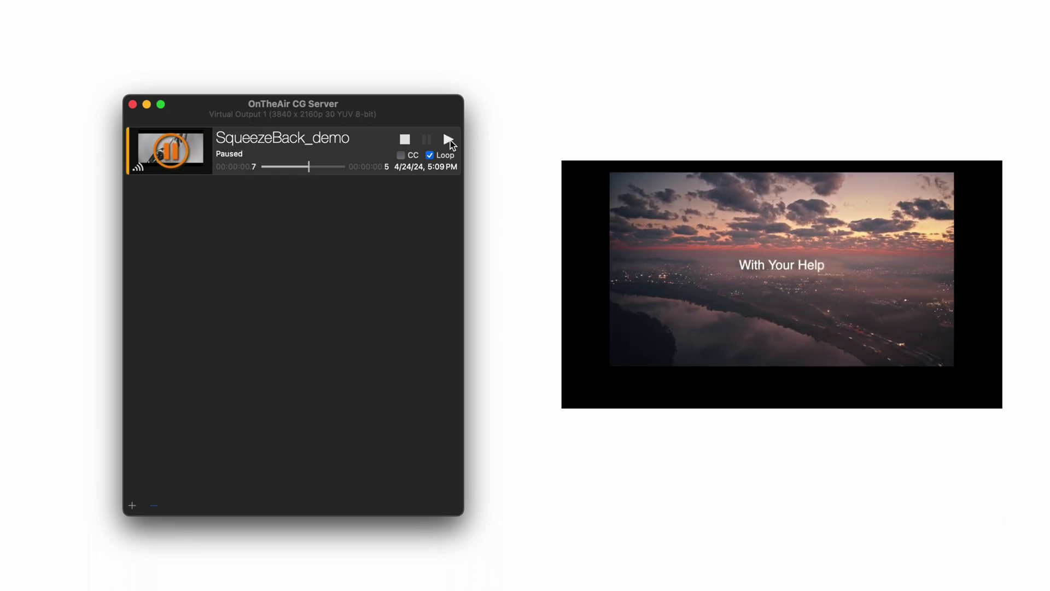
pyautogui.click(450, 141)
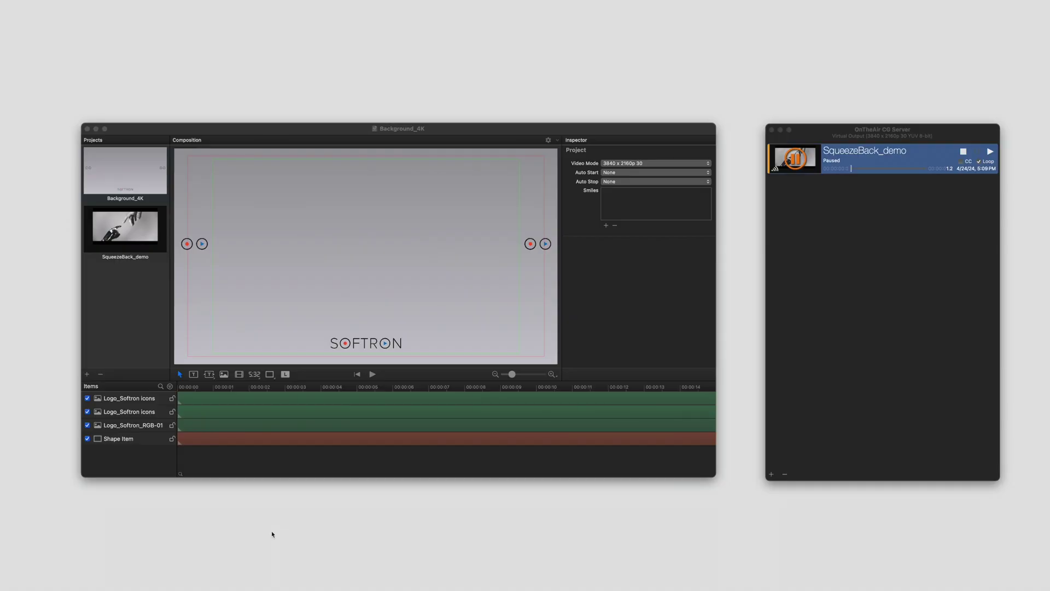
# - Inspect Background_4K's Shape Item and its Logo_Softron_RGB-01 and Logo_Softron icons items
pyautogui.click(125, 440)
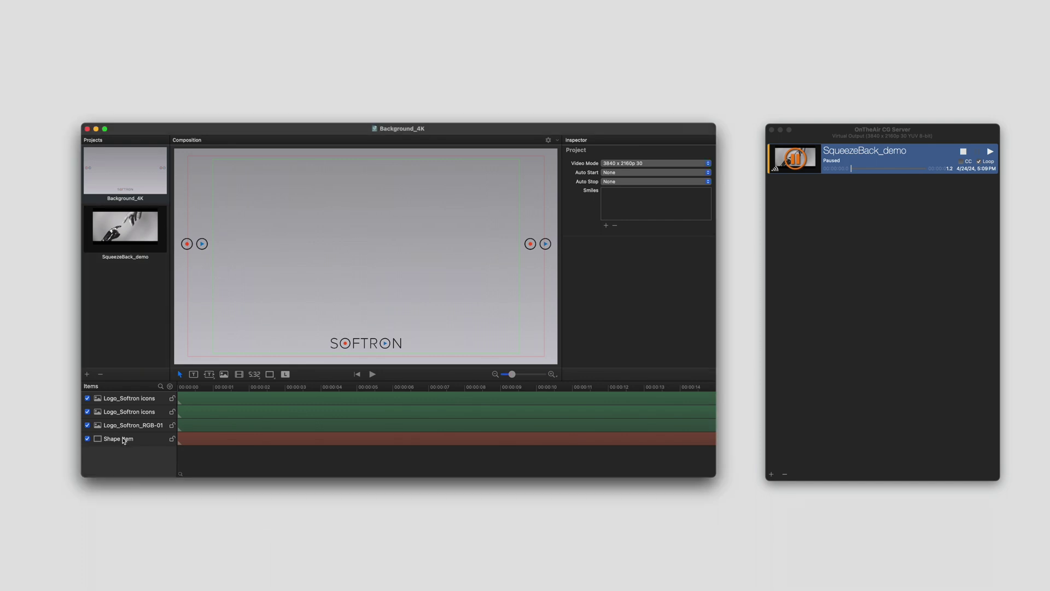
pyautogui.click(124, 441)
pyautogui.scroll(-5, 658, 333)
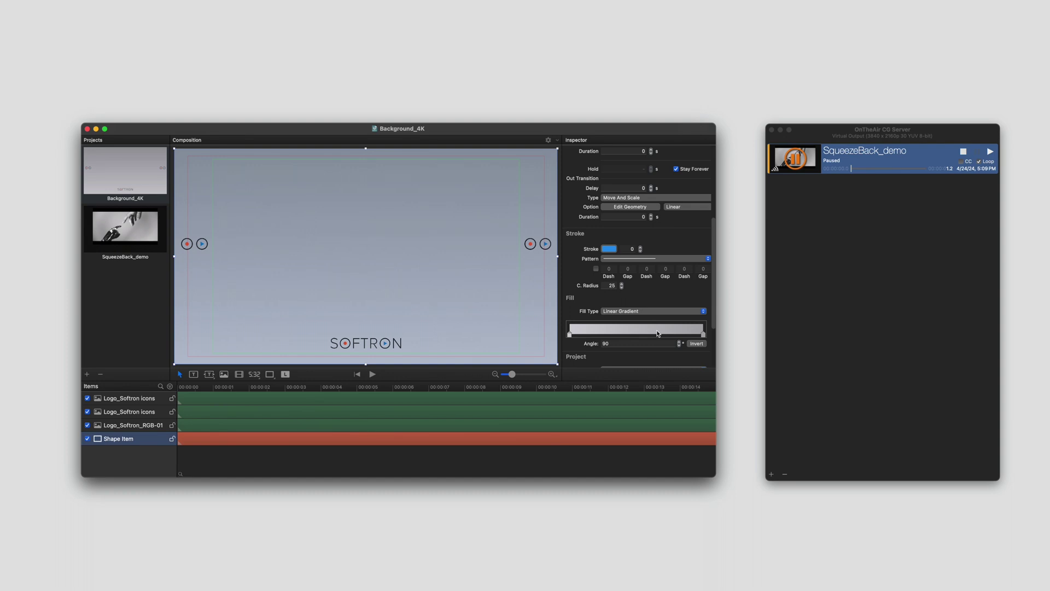
pyautogui.click(121, 426)
pyautogui.click(125, 413)
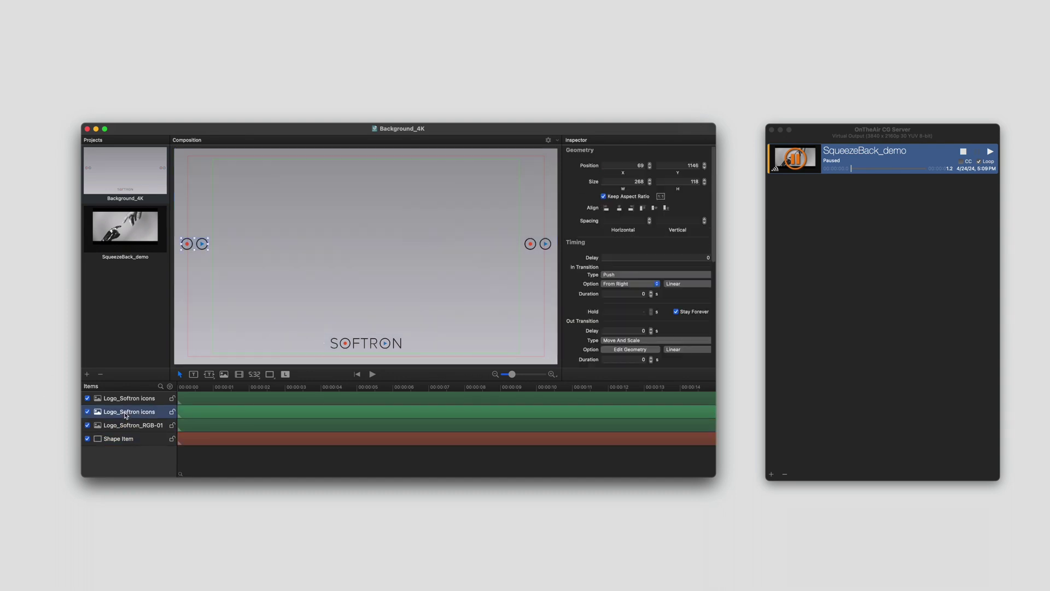
pyautogui.click(129, 399)
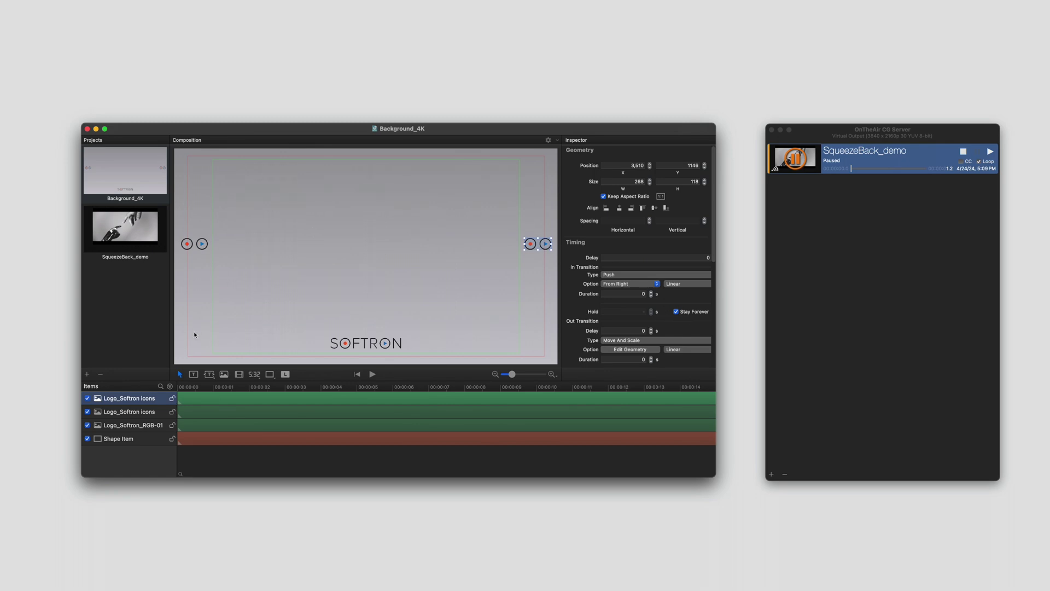
# - Reveal Background_4K.cg3 in Finder and drag it into the CG Server playlist
pyautogui.click(148, 159)
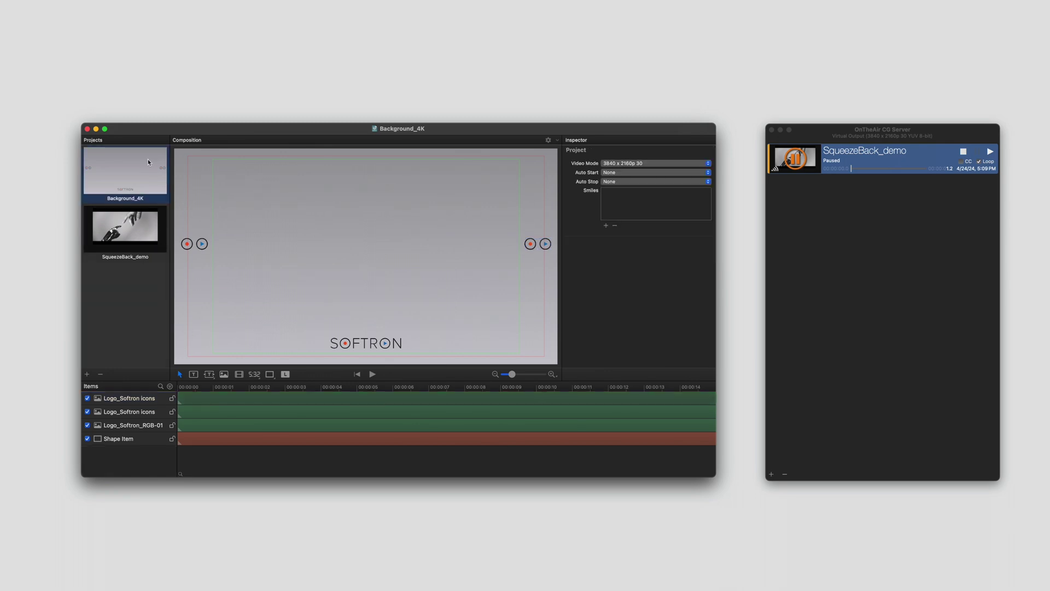
pyautogui.rightClick(140, 169)
pyautogui.click(163, 176)
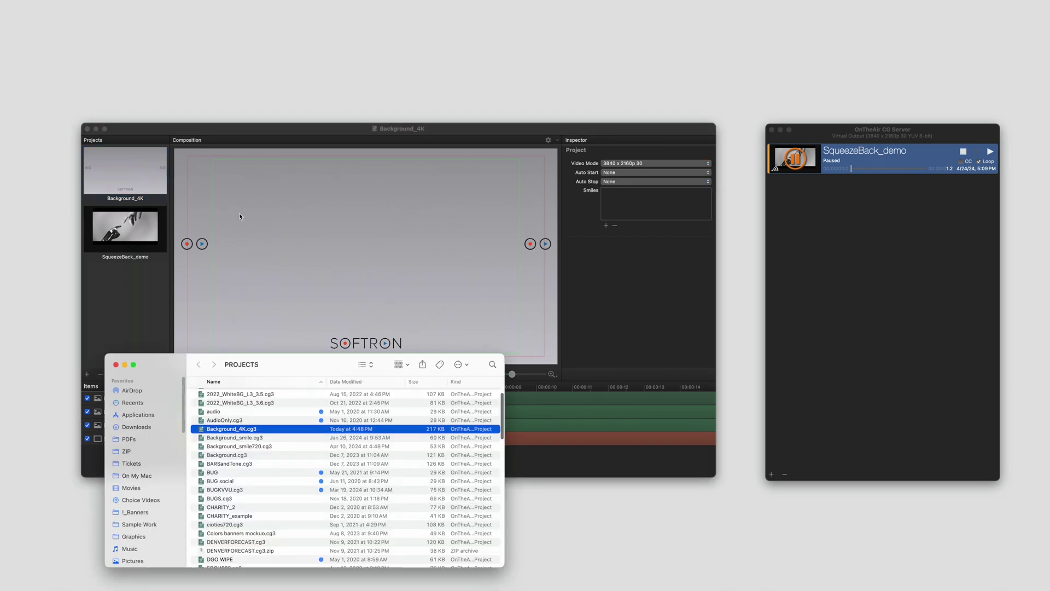
pyautogui.moveTo(786, 352); pyautogui.dragTo(848, 333)
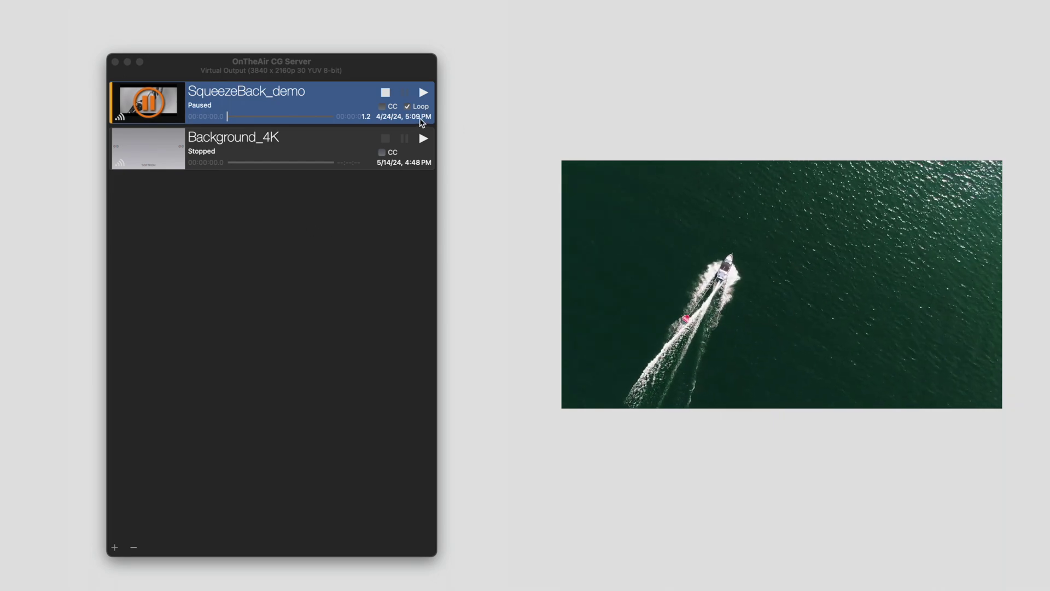
# - Play Background_4K, then run SqueezeBack_demo over it into the Softron frame and back
pyautogui.click(423, 139)
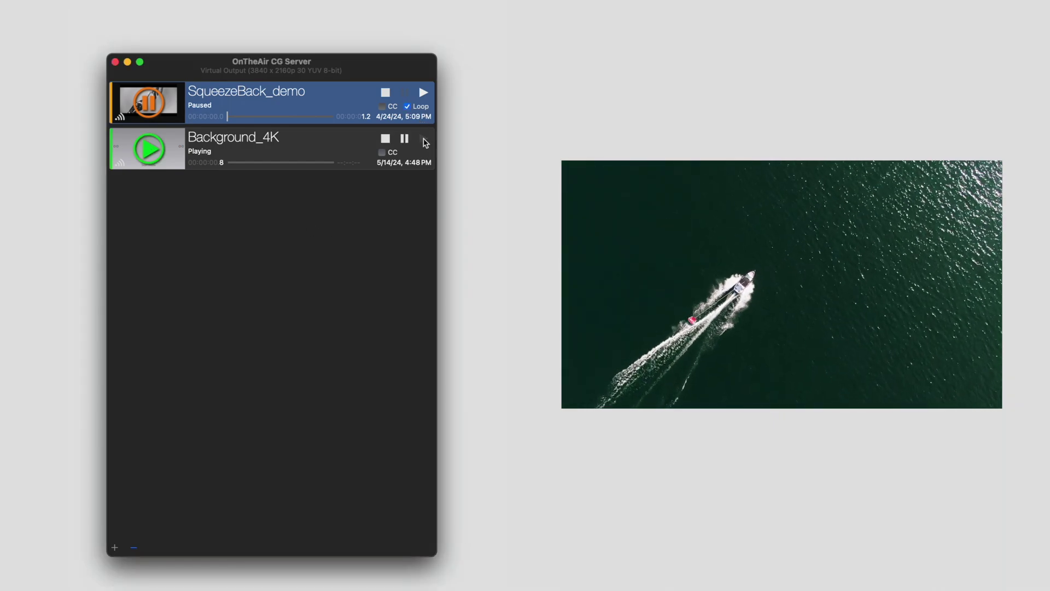
pyautogui.click(454, 88)
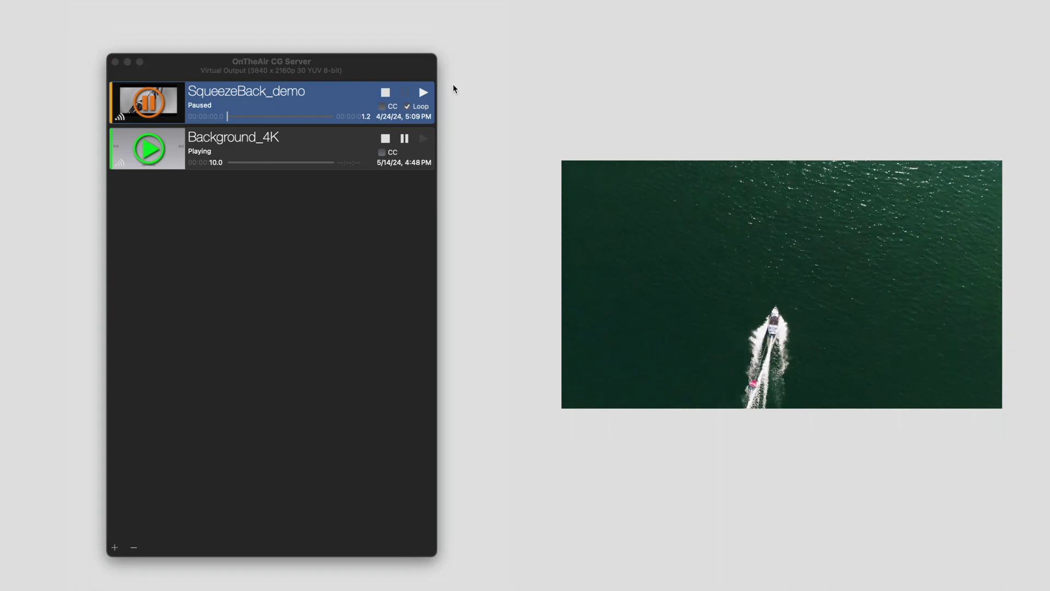
pyautogui.click(424, 92)
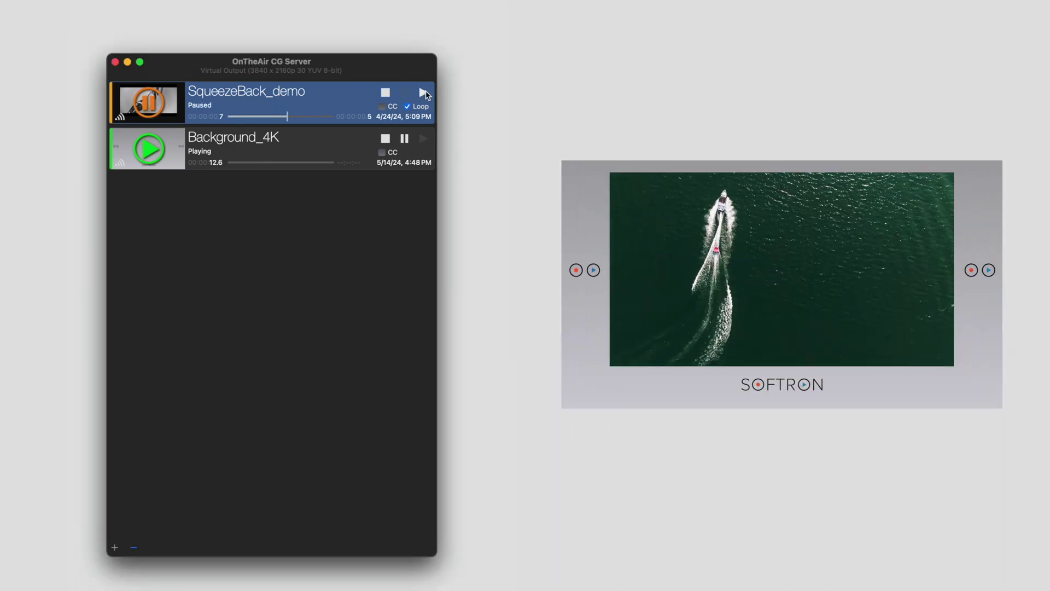
pyautogui.click(424, 91)
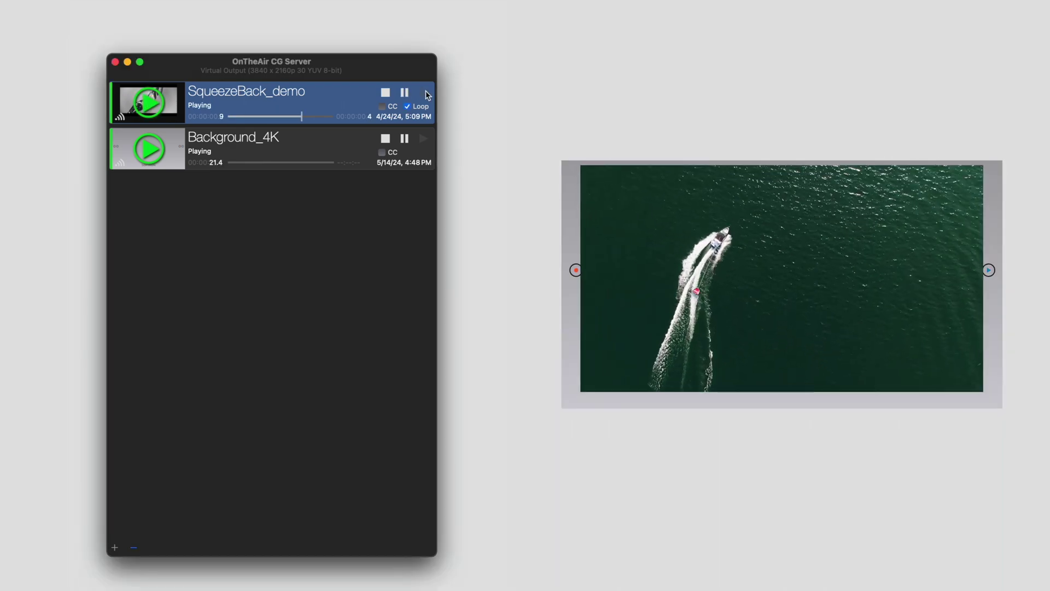